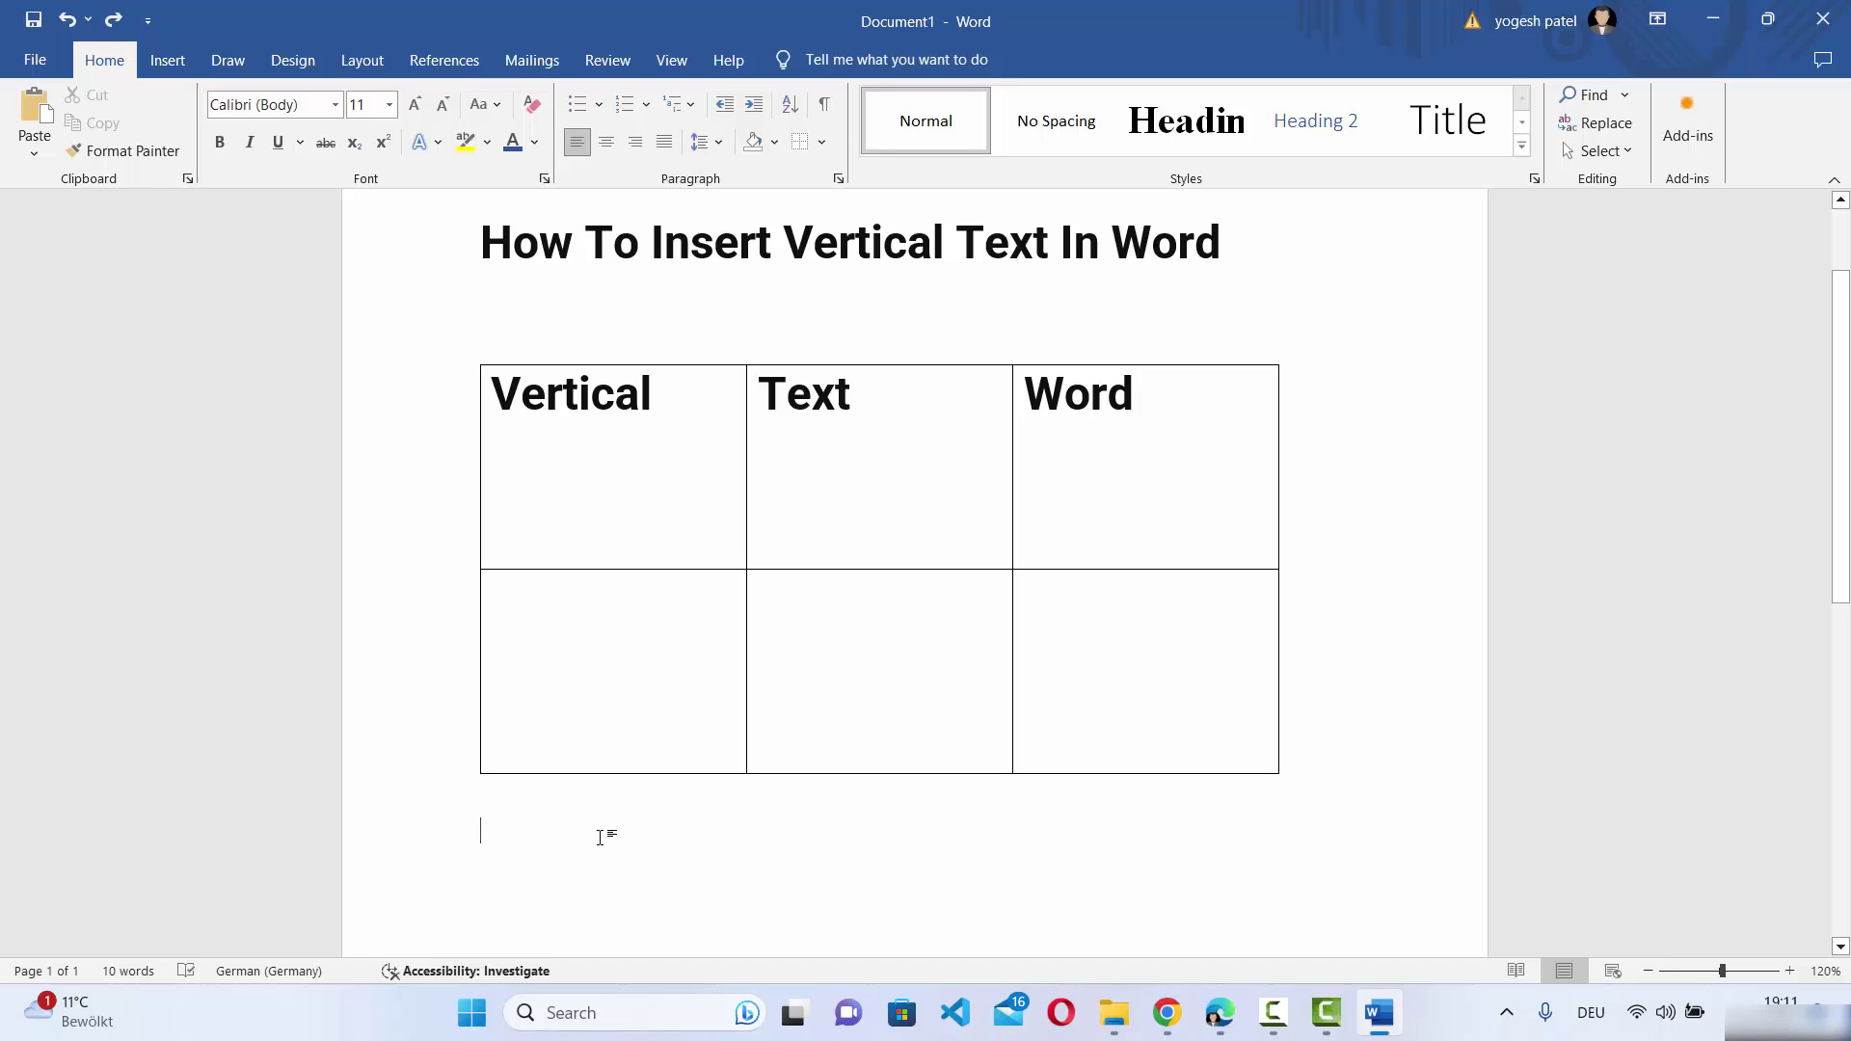
Select the table's header row containing Vertical, Text and Word
click(482, 319)
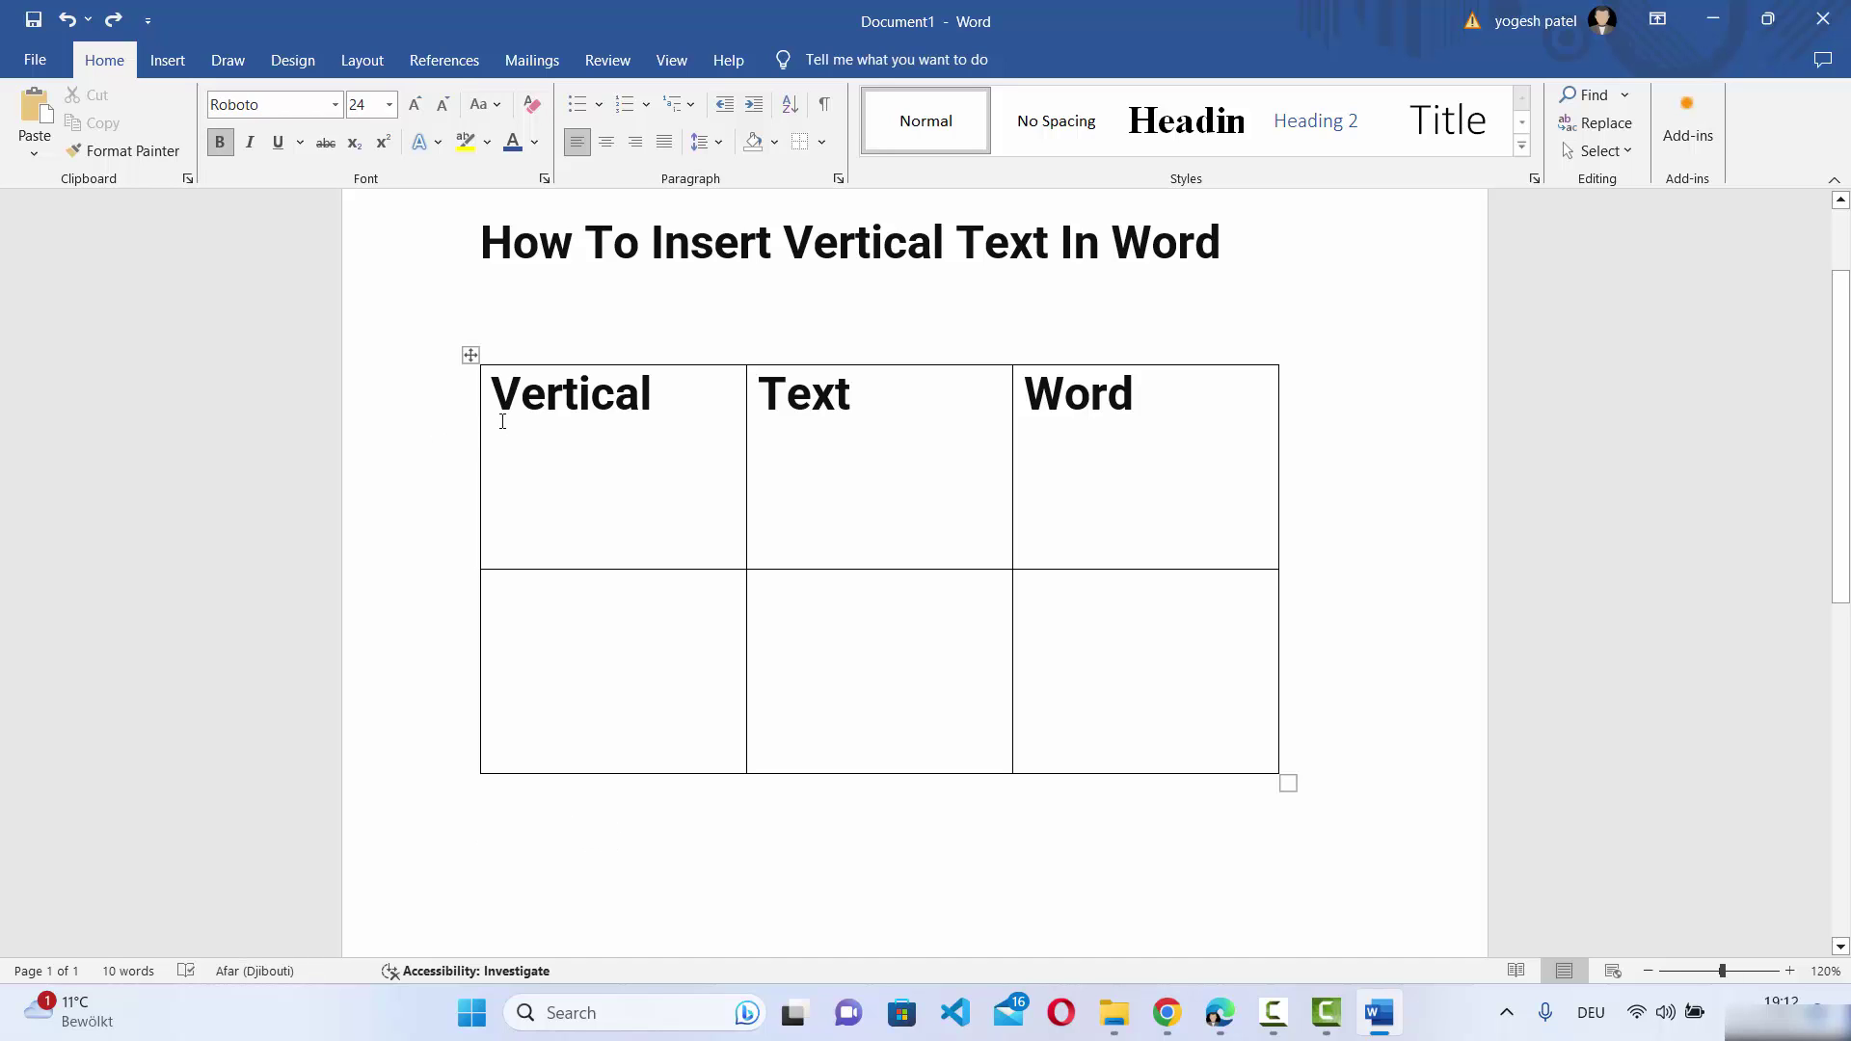
drag(524, 403, 1142, 399)
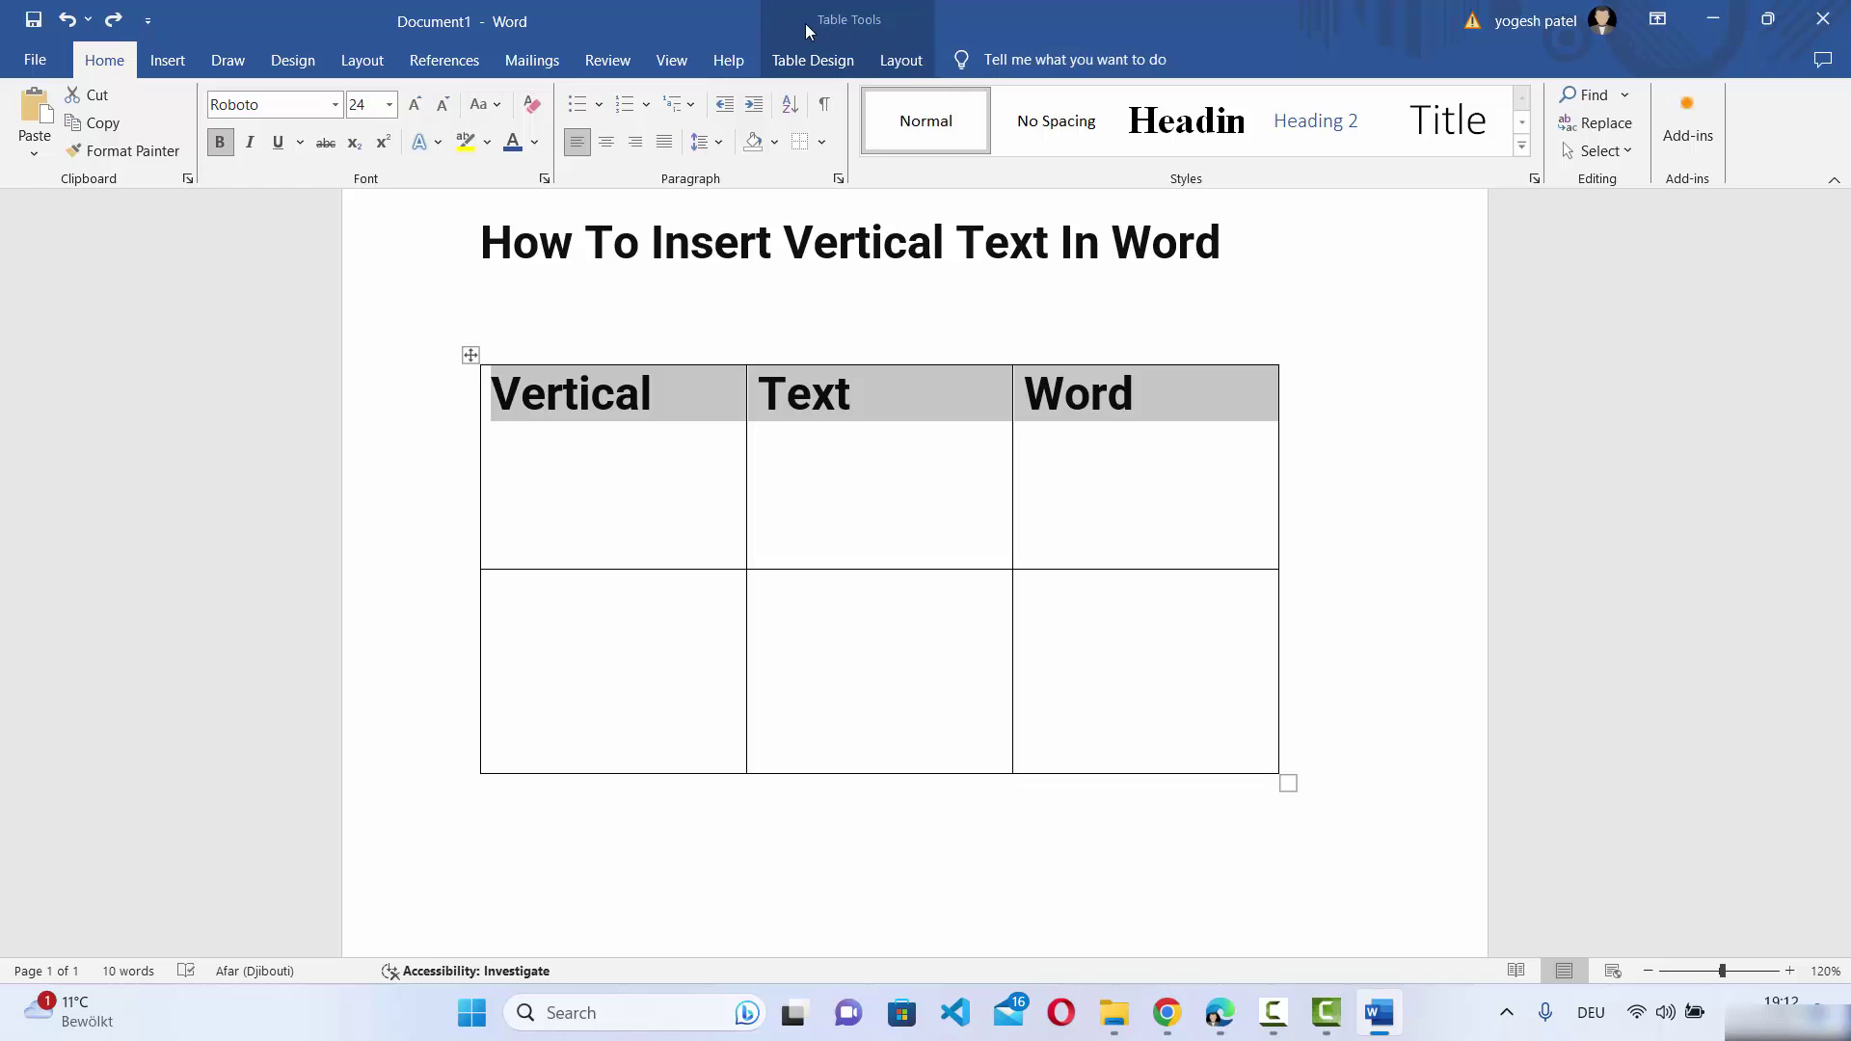
Cycle the header row's Text Direction until Vertical, Text and Word read bottom to top
click(897, 63)
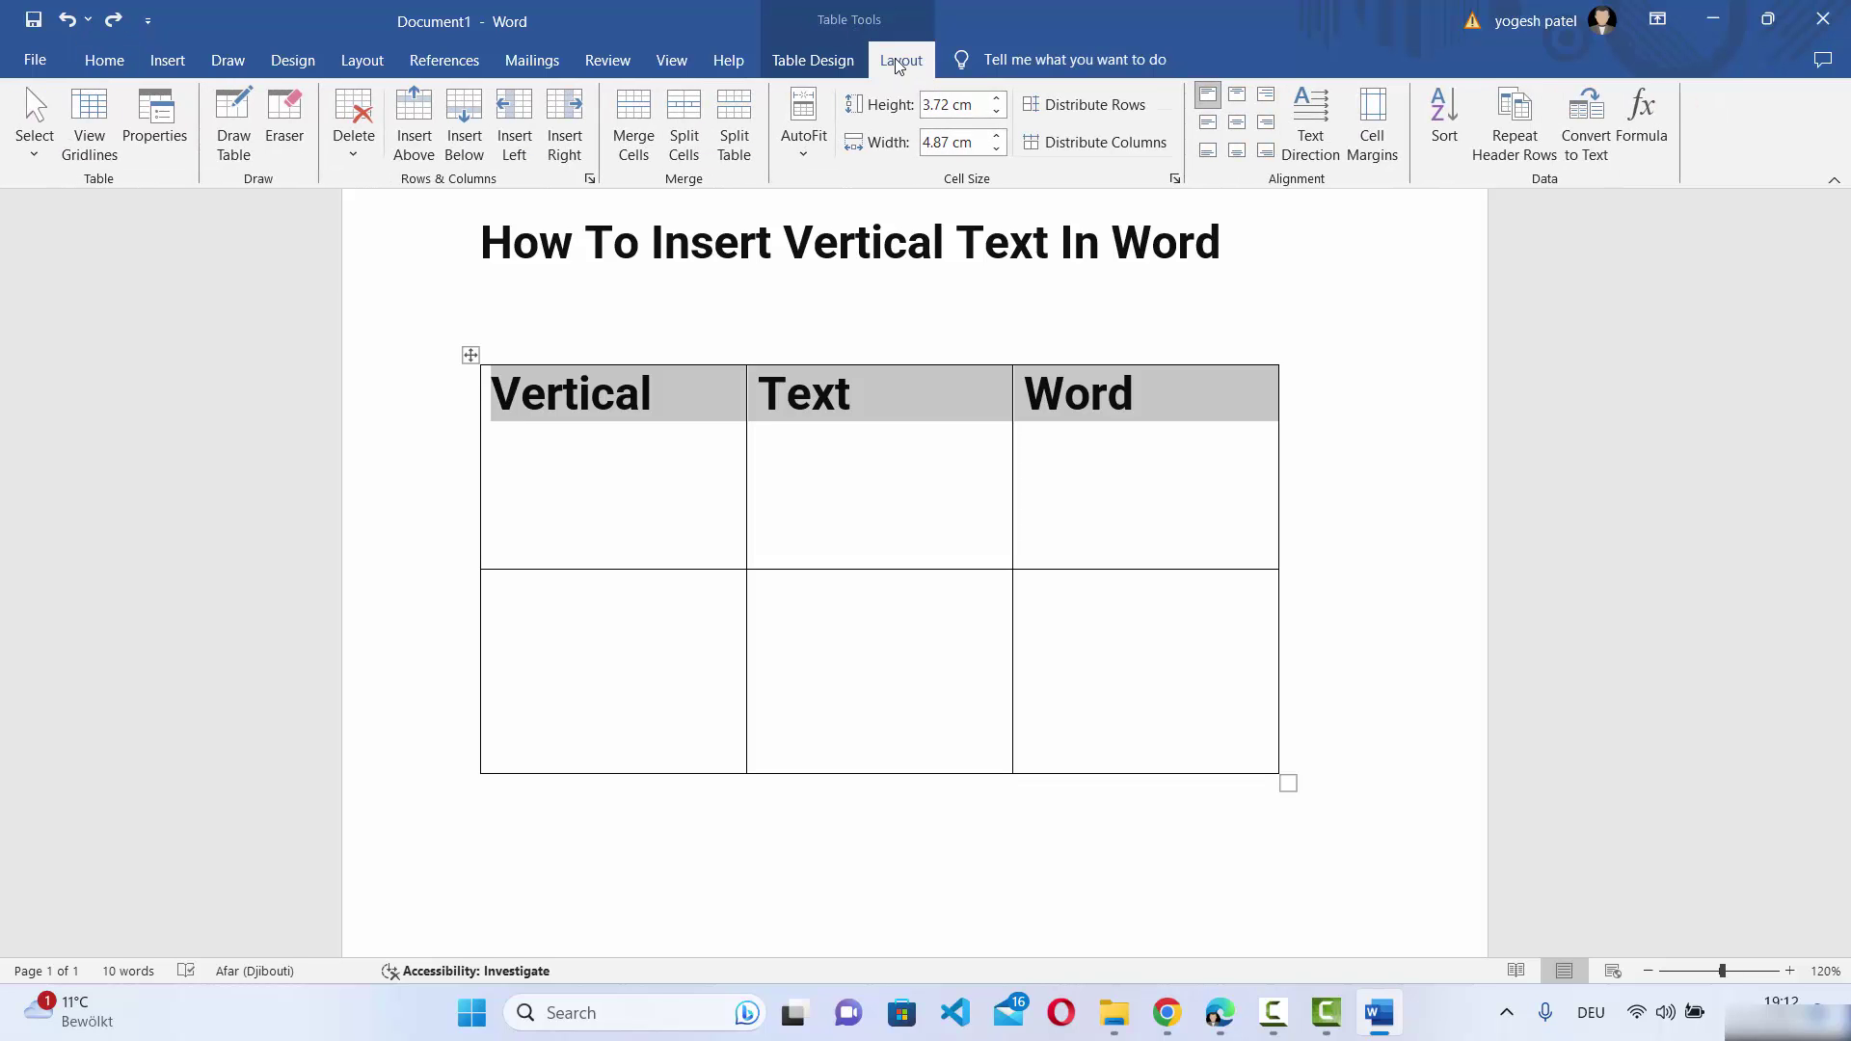
click(1309, 123)
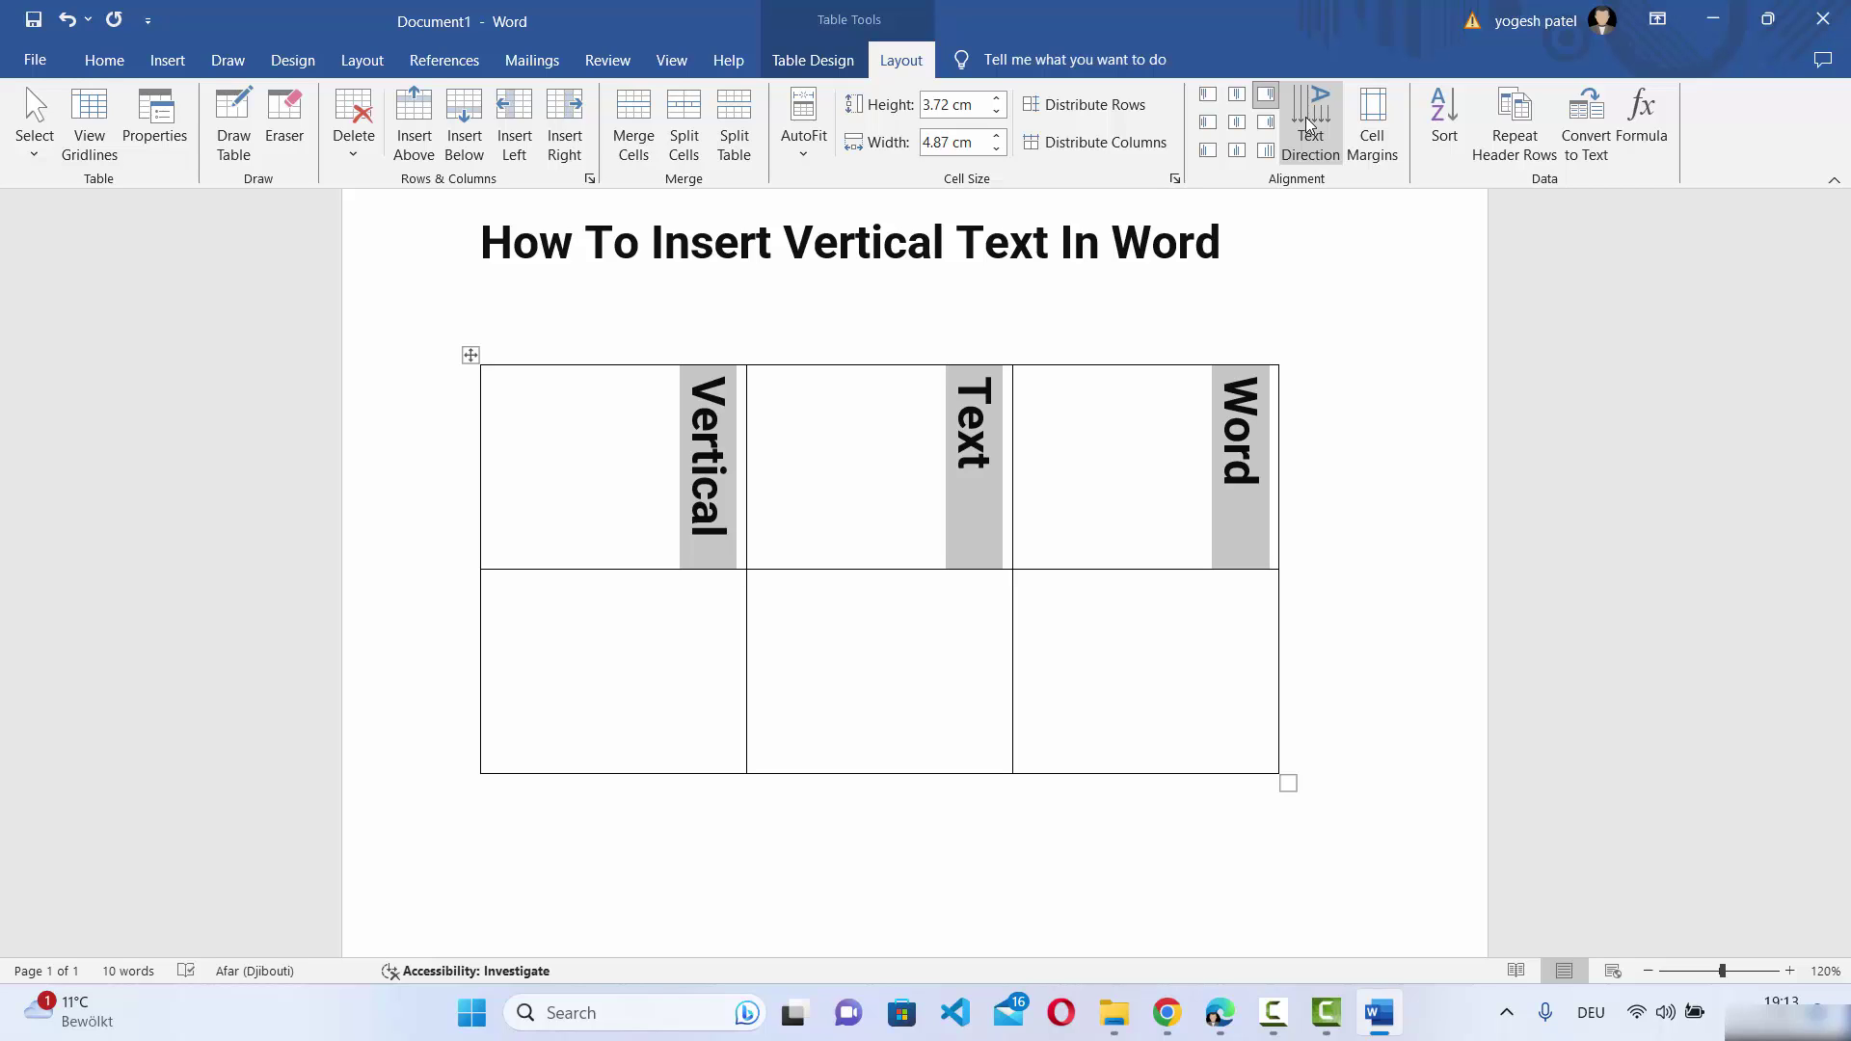
click(1309, 122)
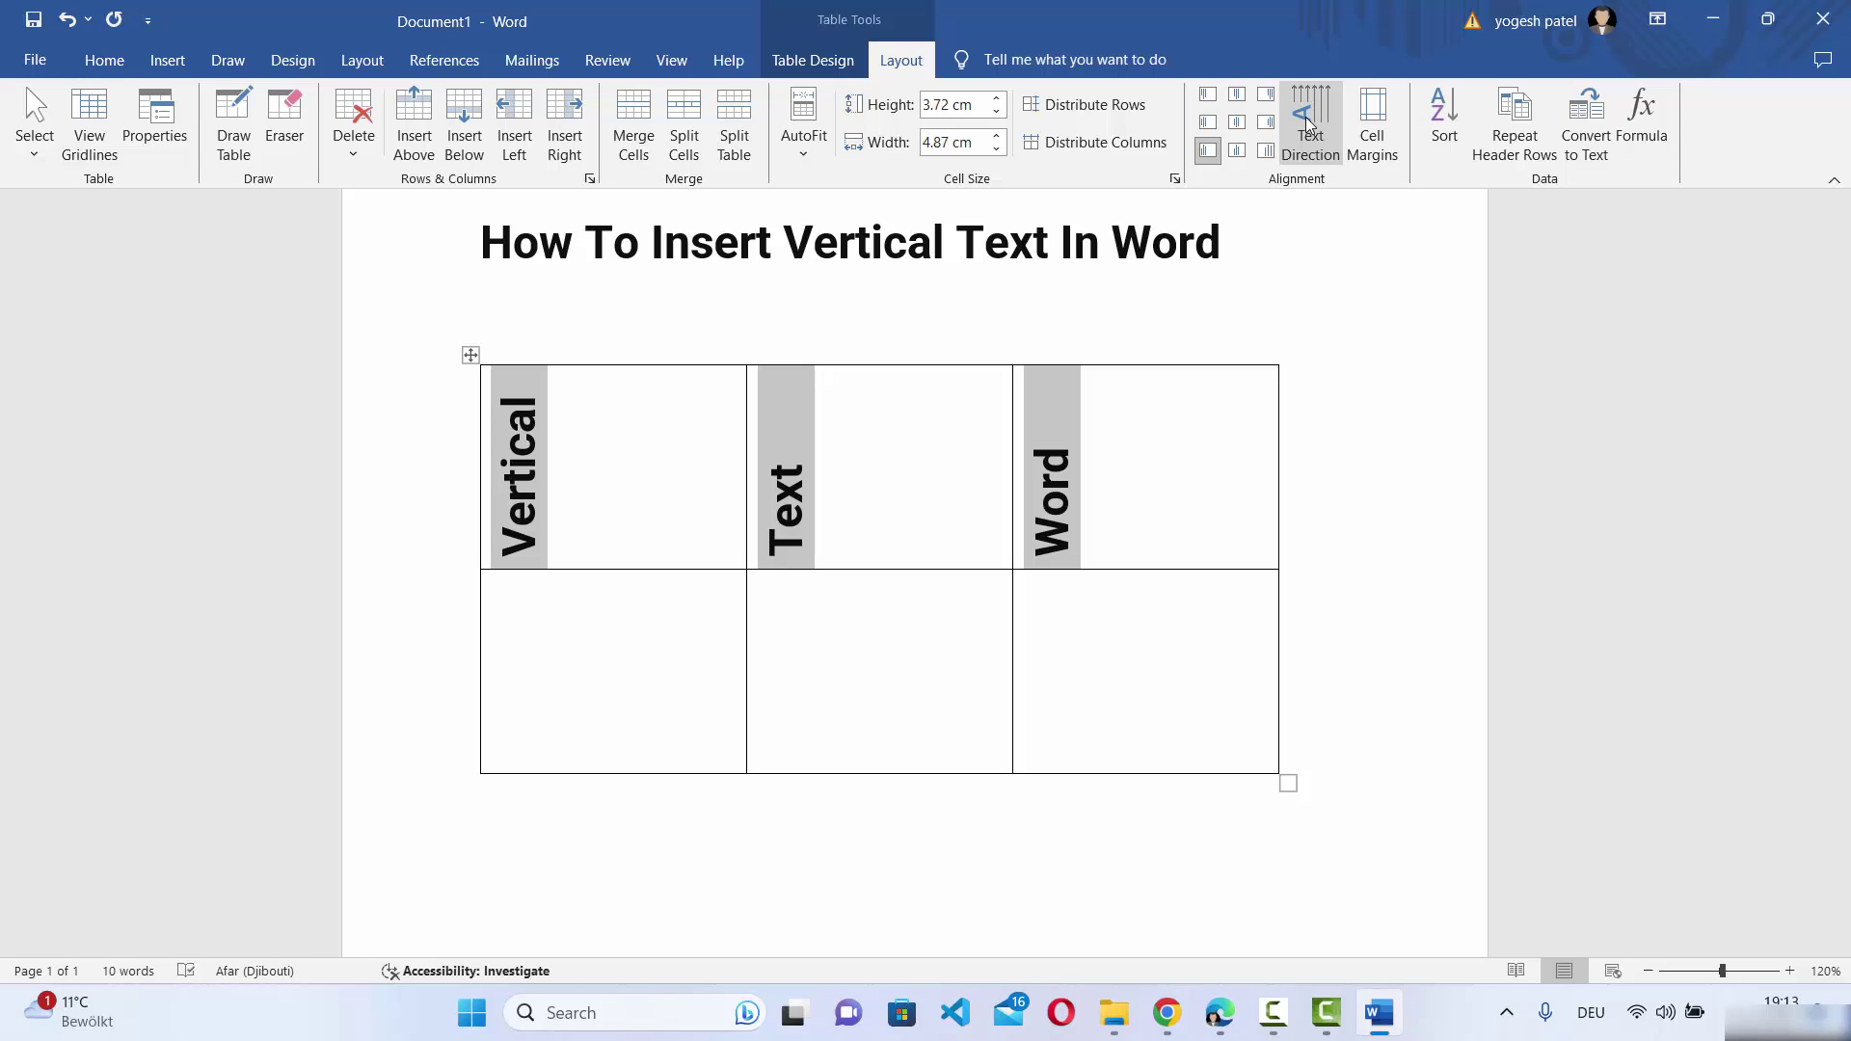
click(1307, 123)
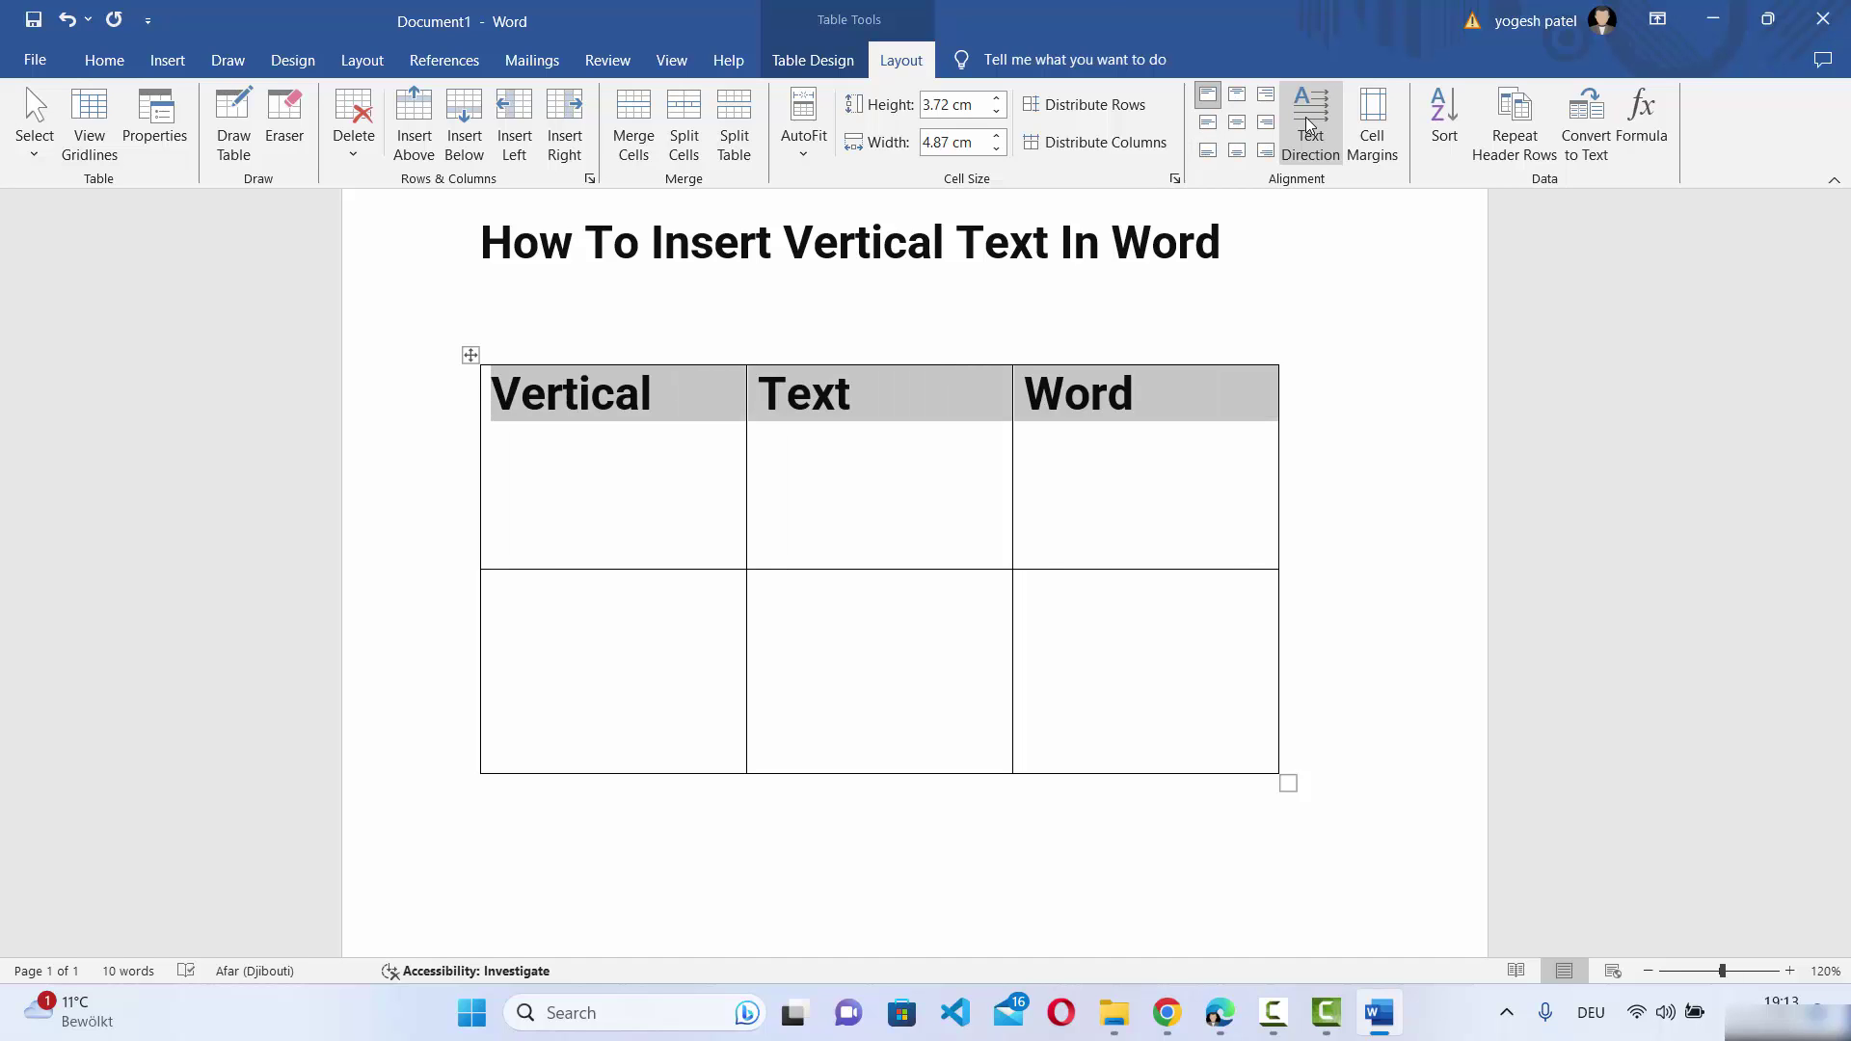
click(1308, 122)
click(1307, 122)
click(1307, 122)
click(1307, 122)
click(1307, 123)
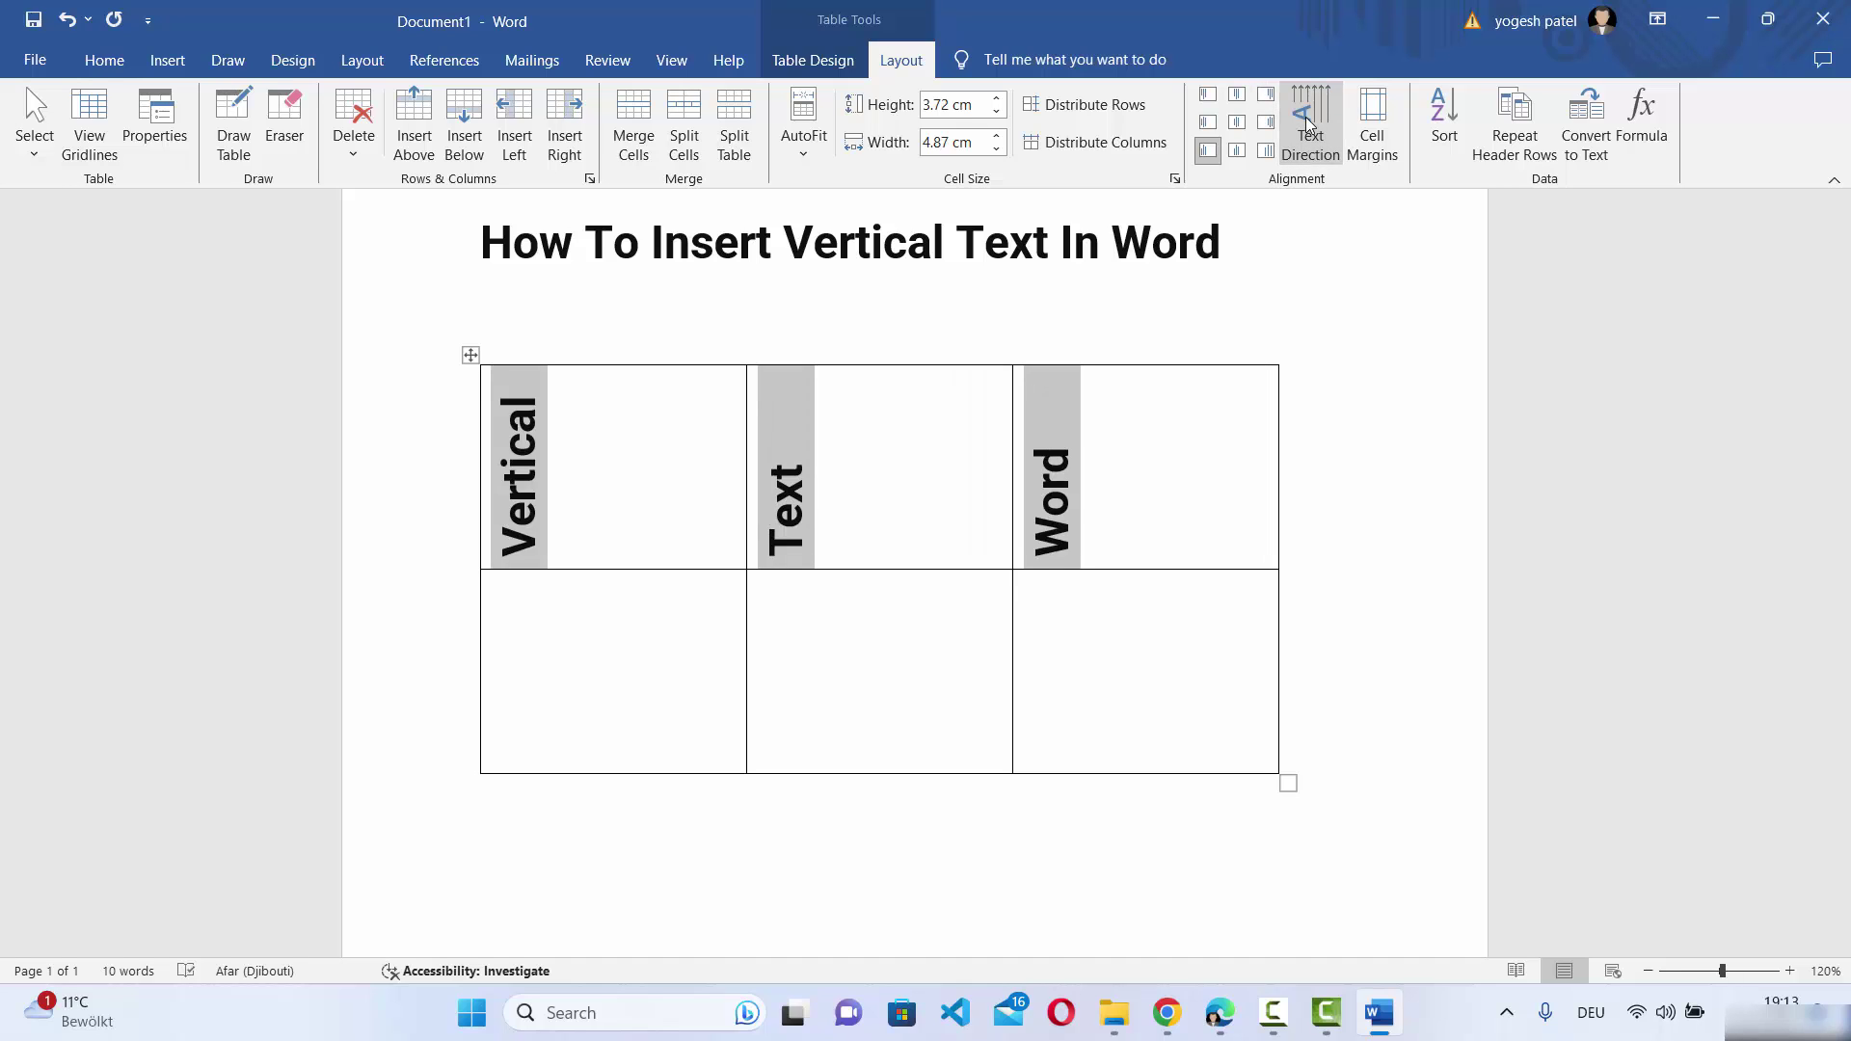
click(1308, 122)
click(1307, 122)
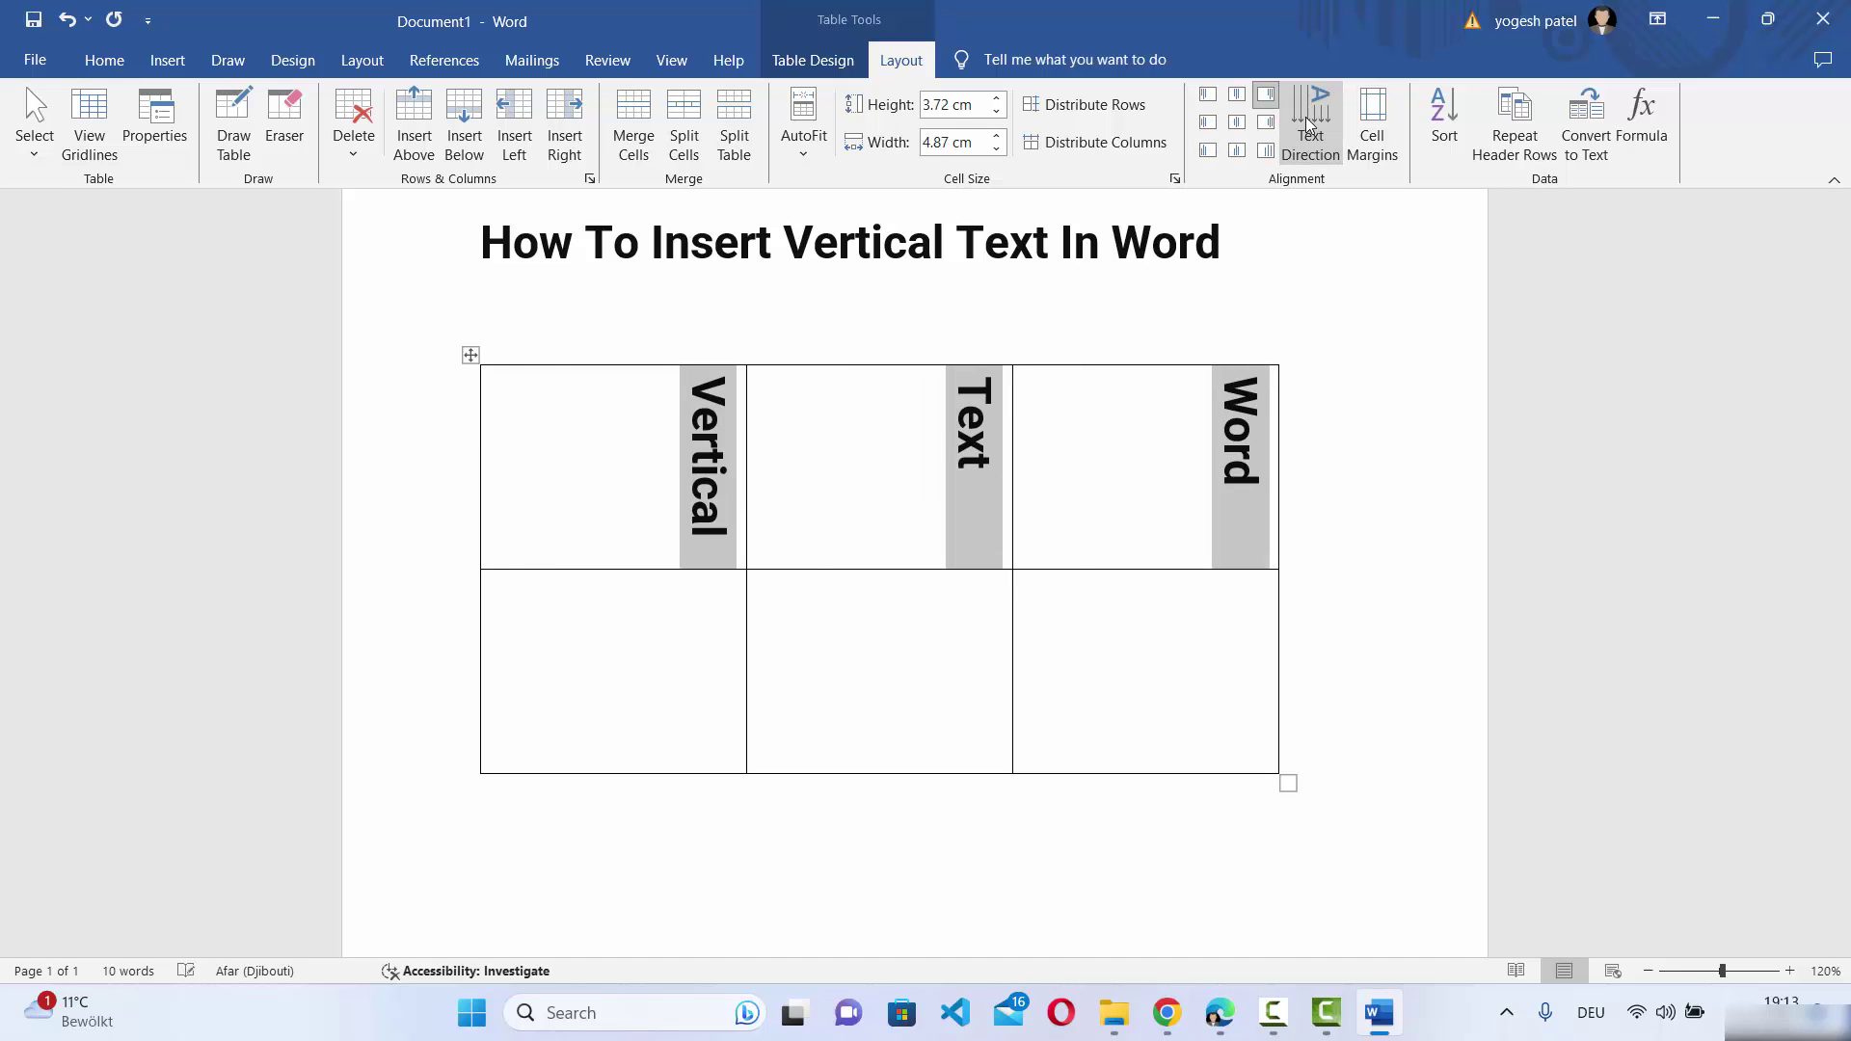
click(1307, 122)
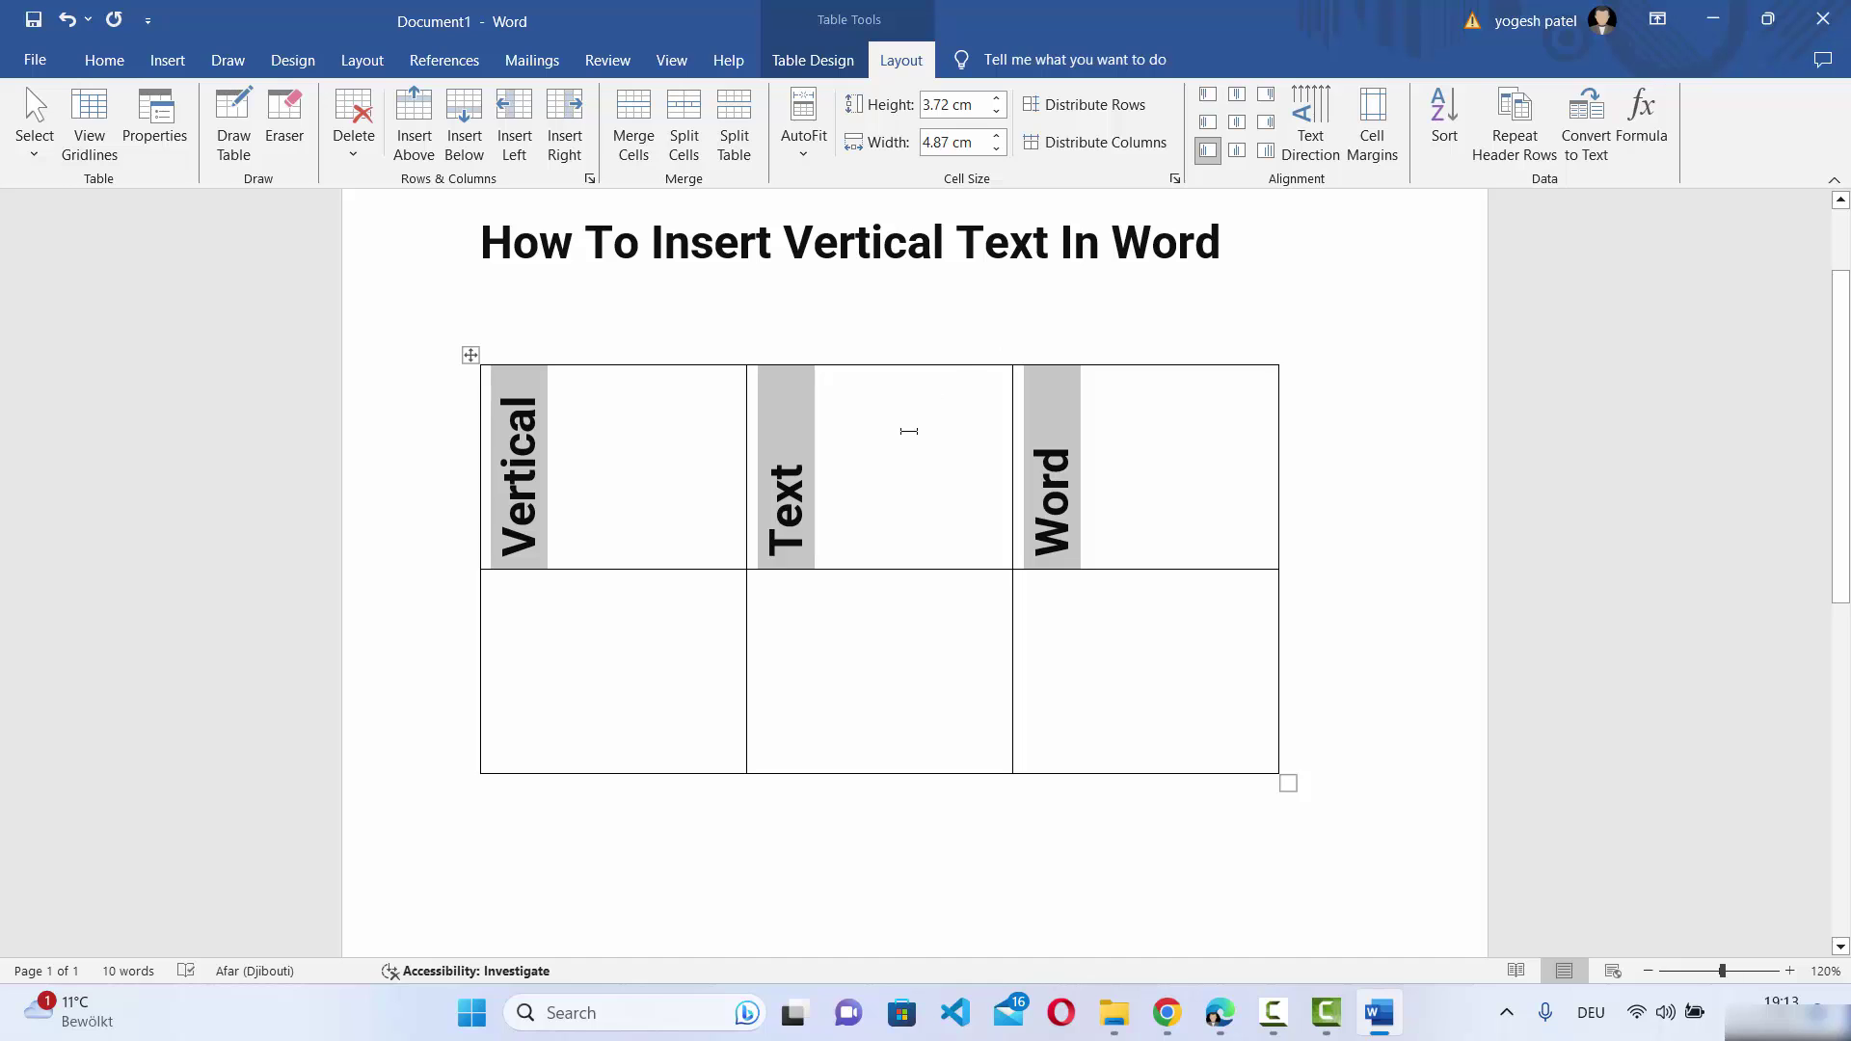
click(1289, 768)
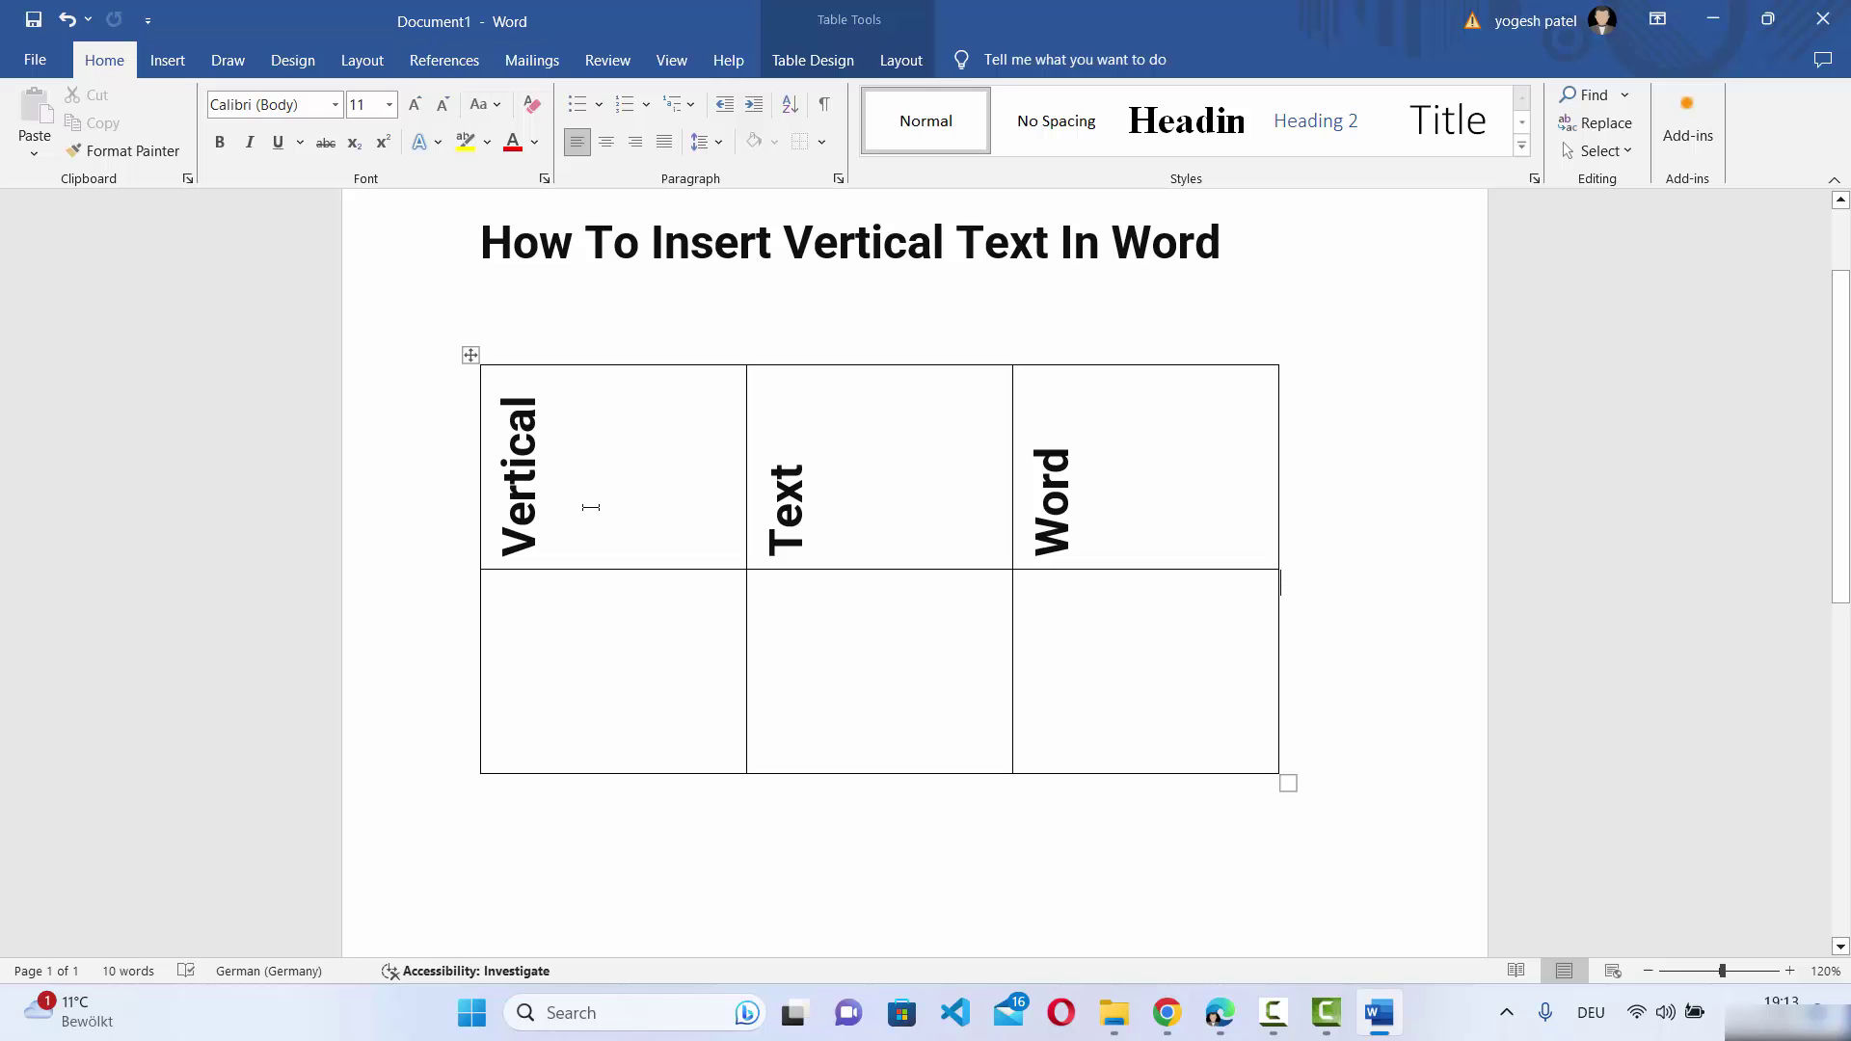
Choose Insert > Text Box > Draw Text Box to start drawing a custom text box
click(657, 835)
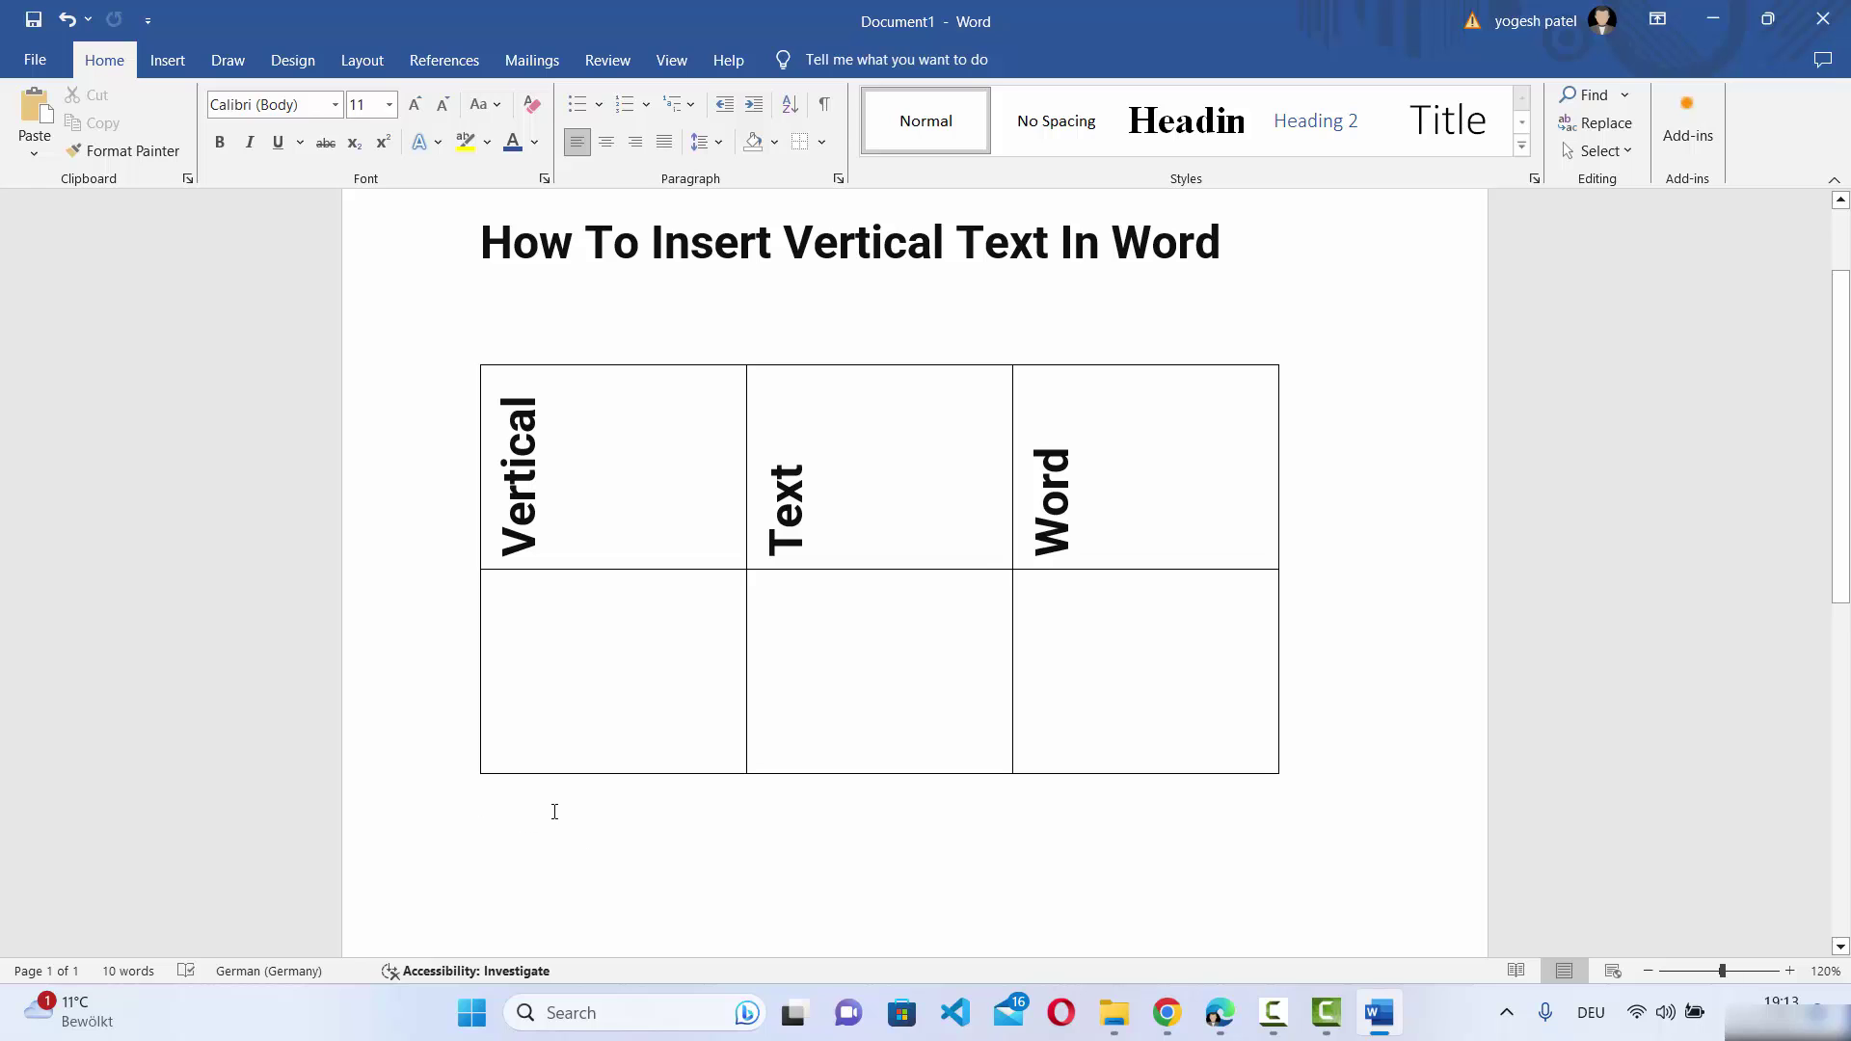
click(173, 63)
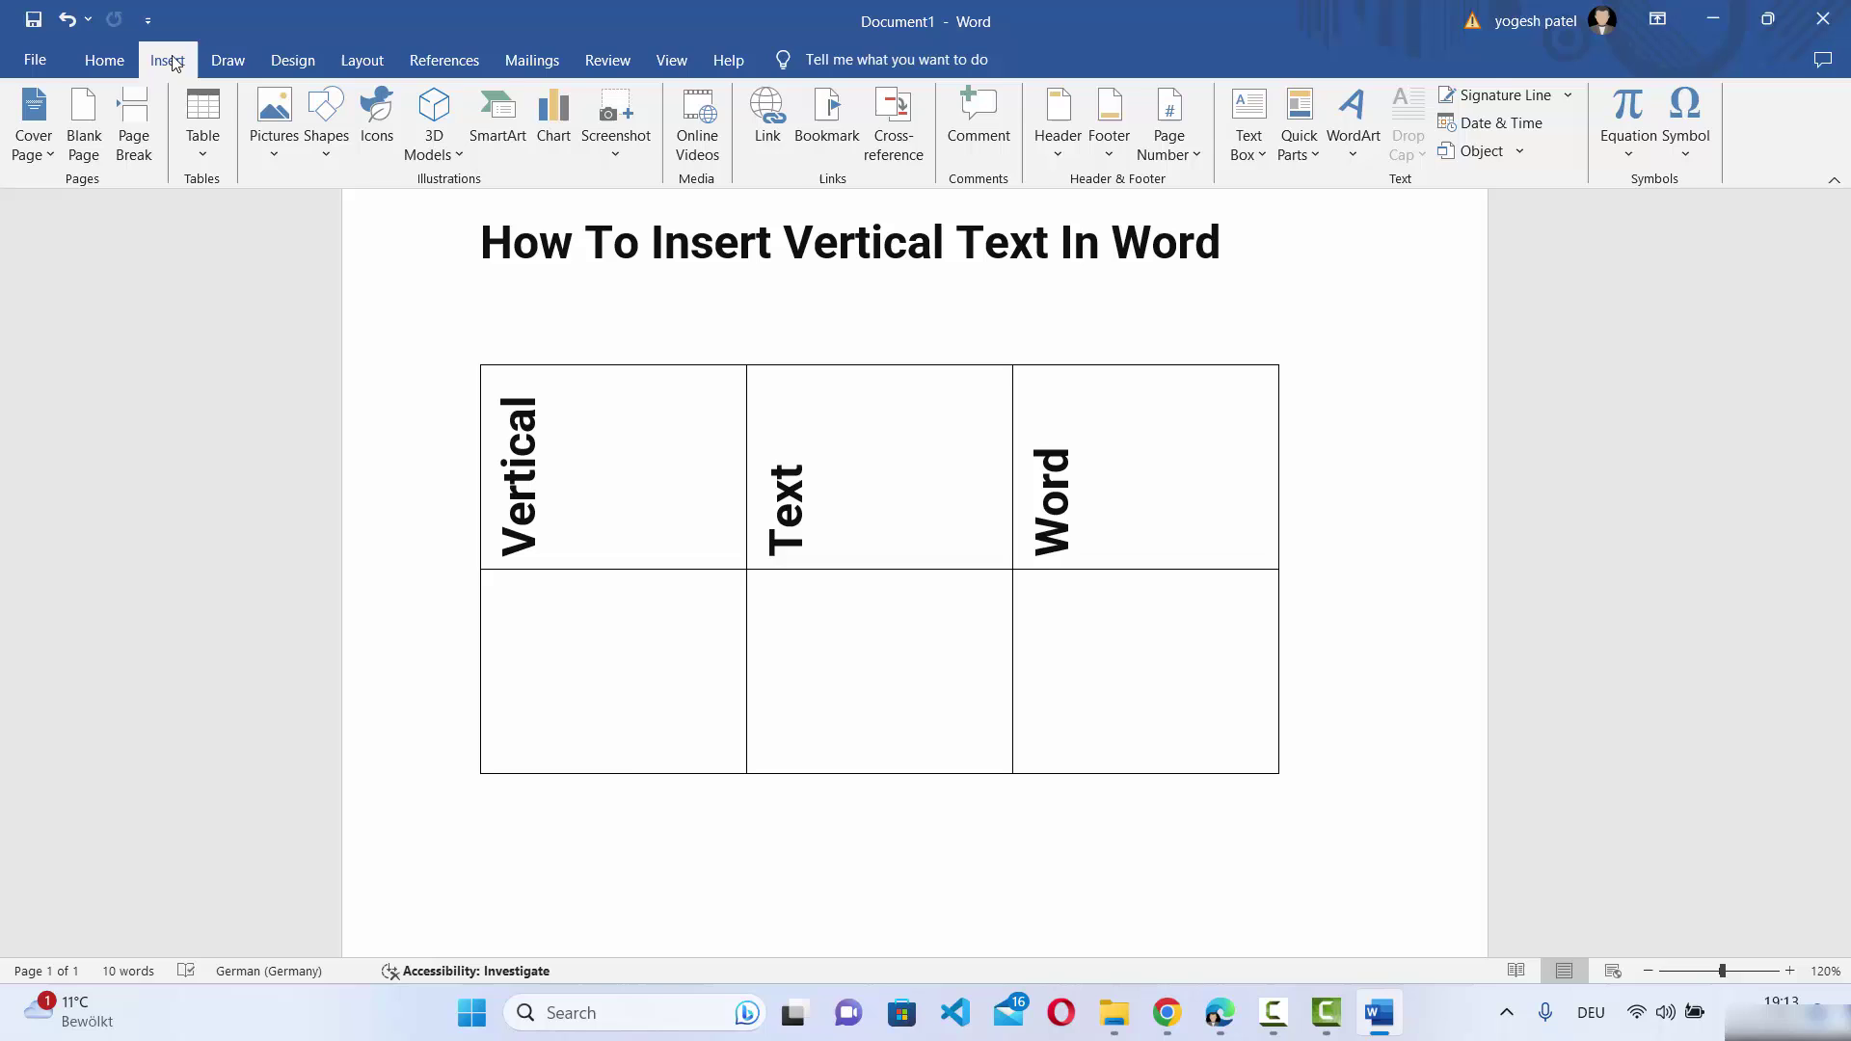
click(1264, 156)
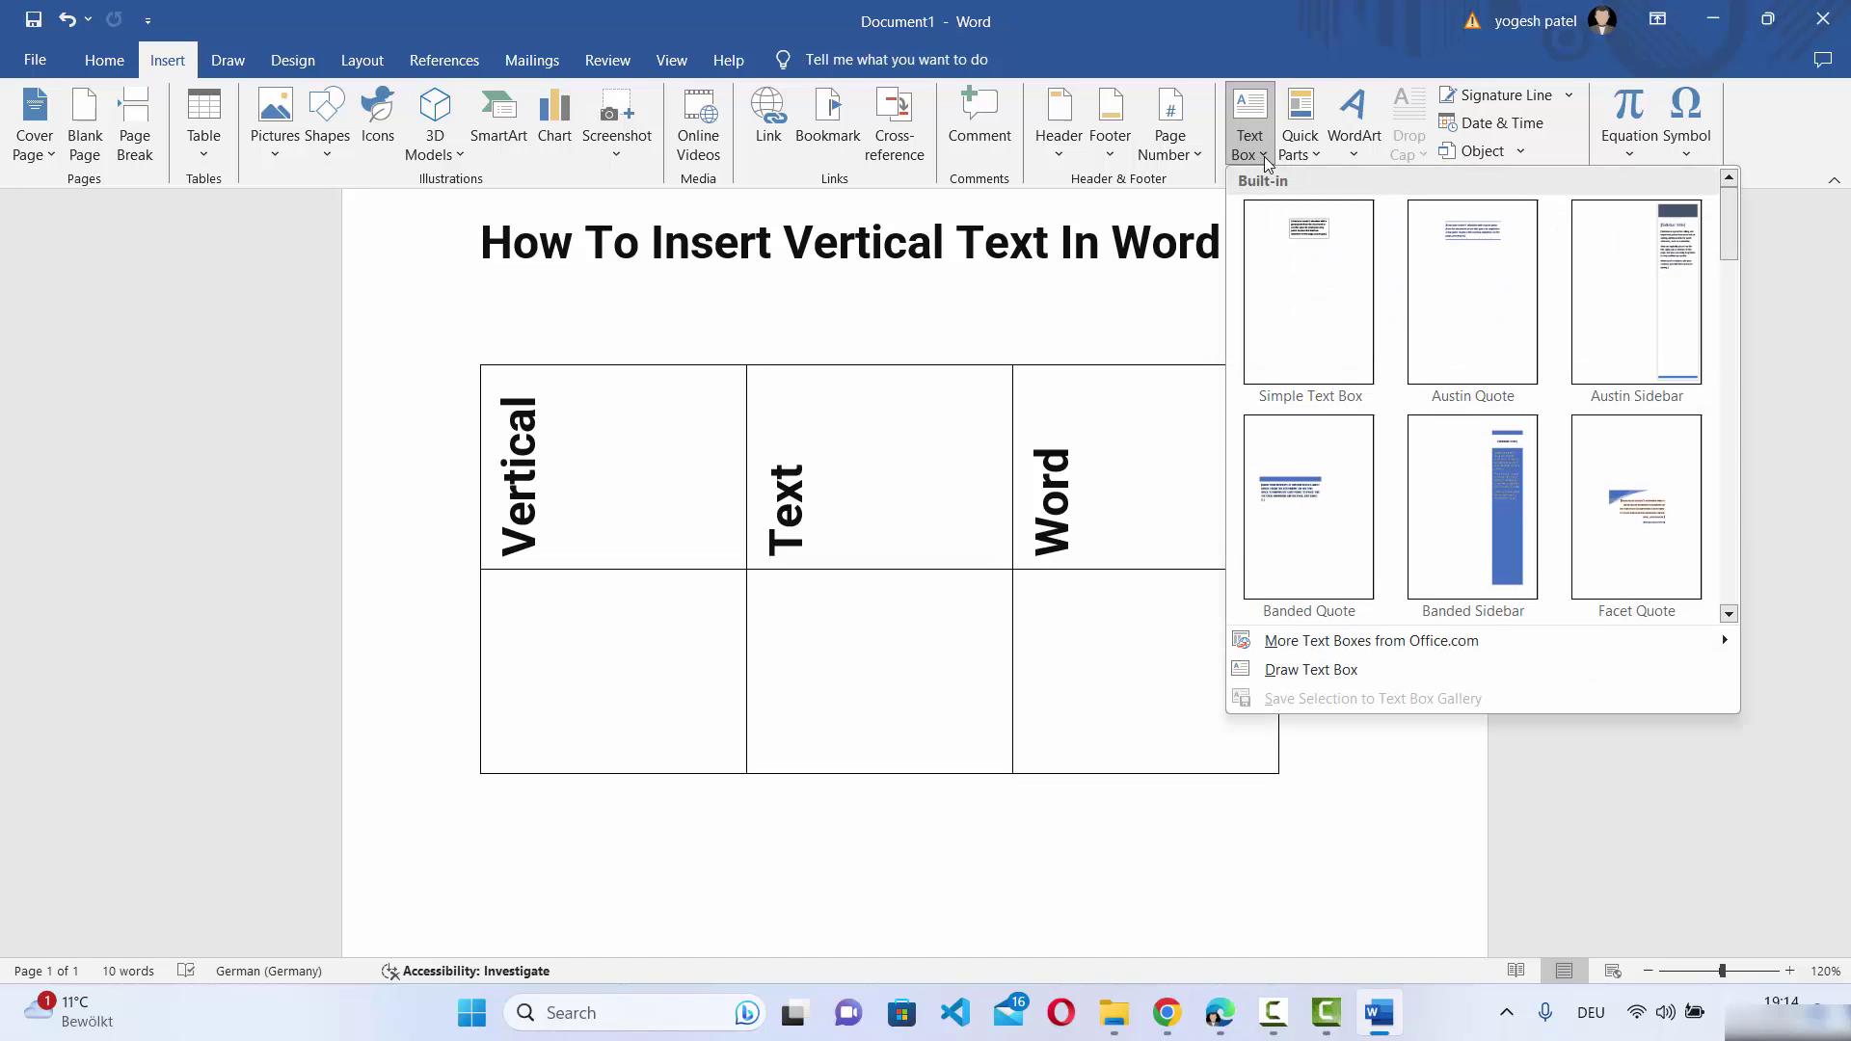
click(1311, 671)
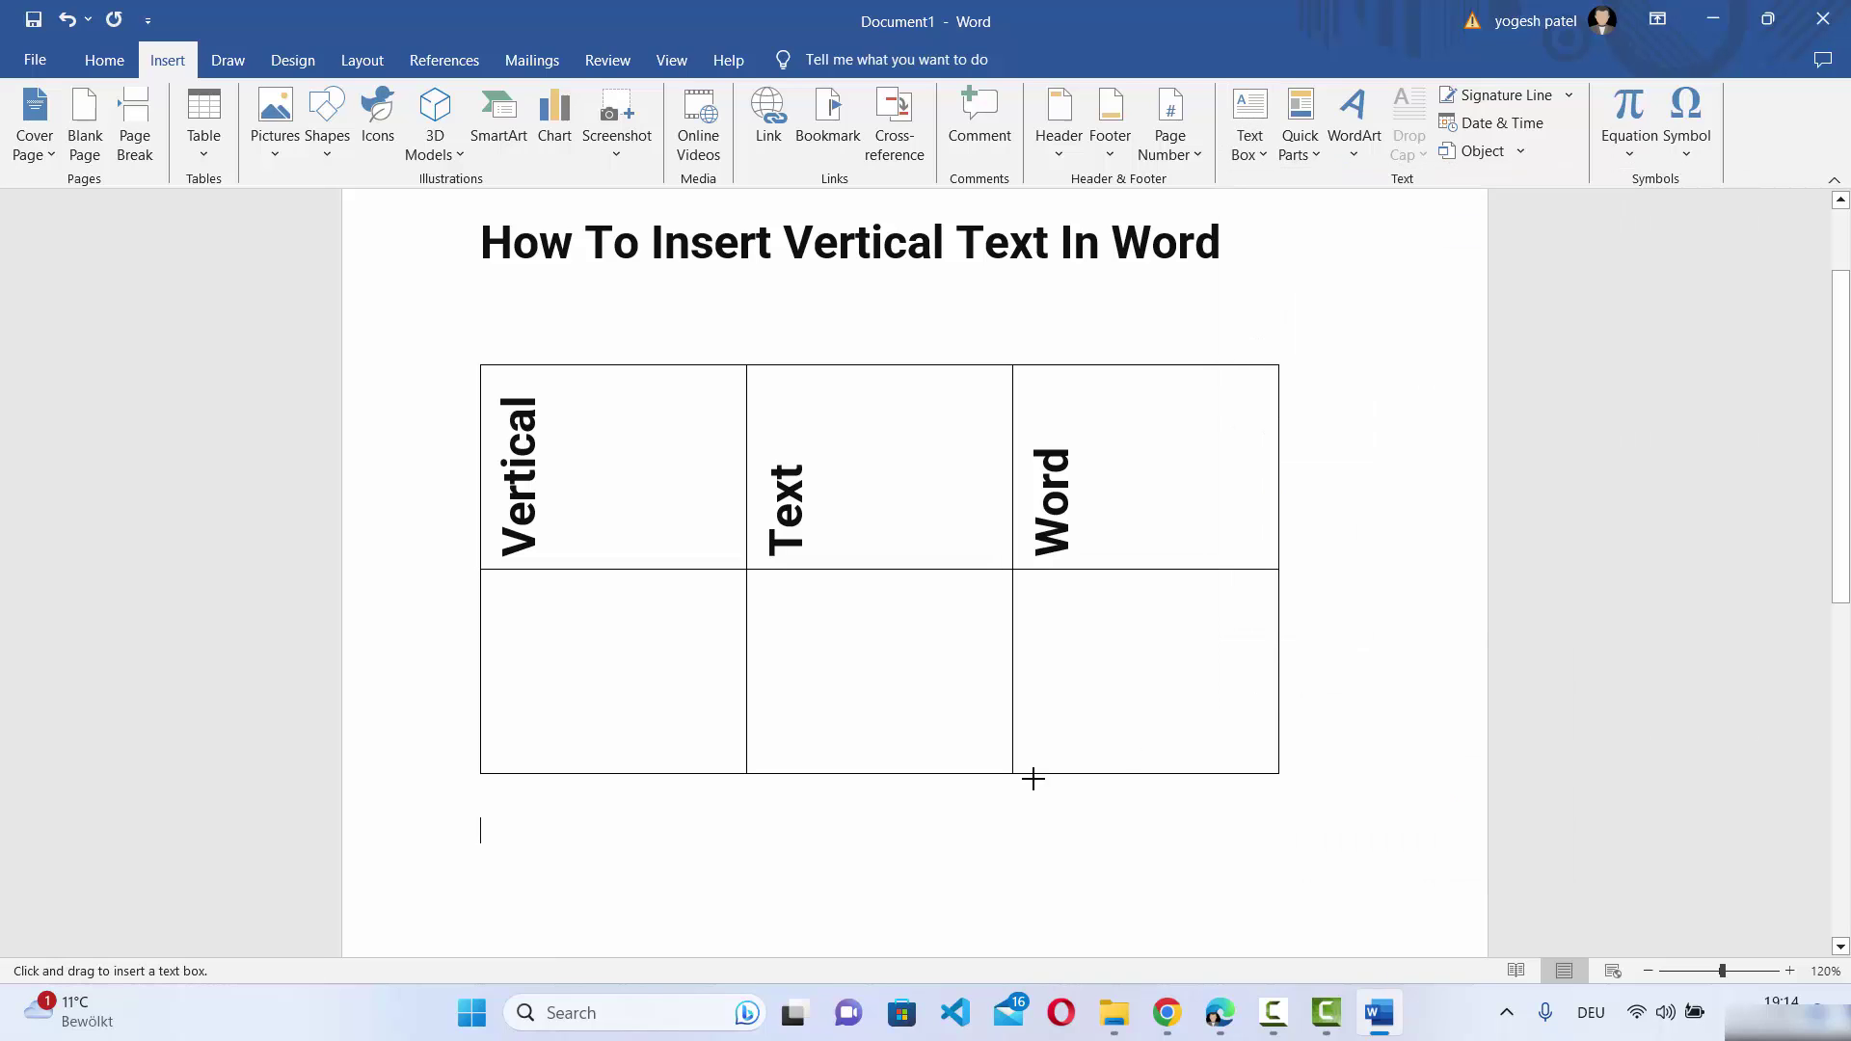
Draw a text box below the table, paste 'Word' into it, and narrow it to fit
drag(484, 823, 790, 889)
text(Word)
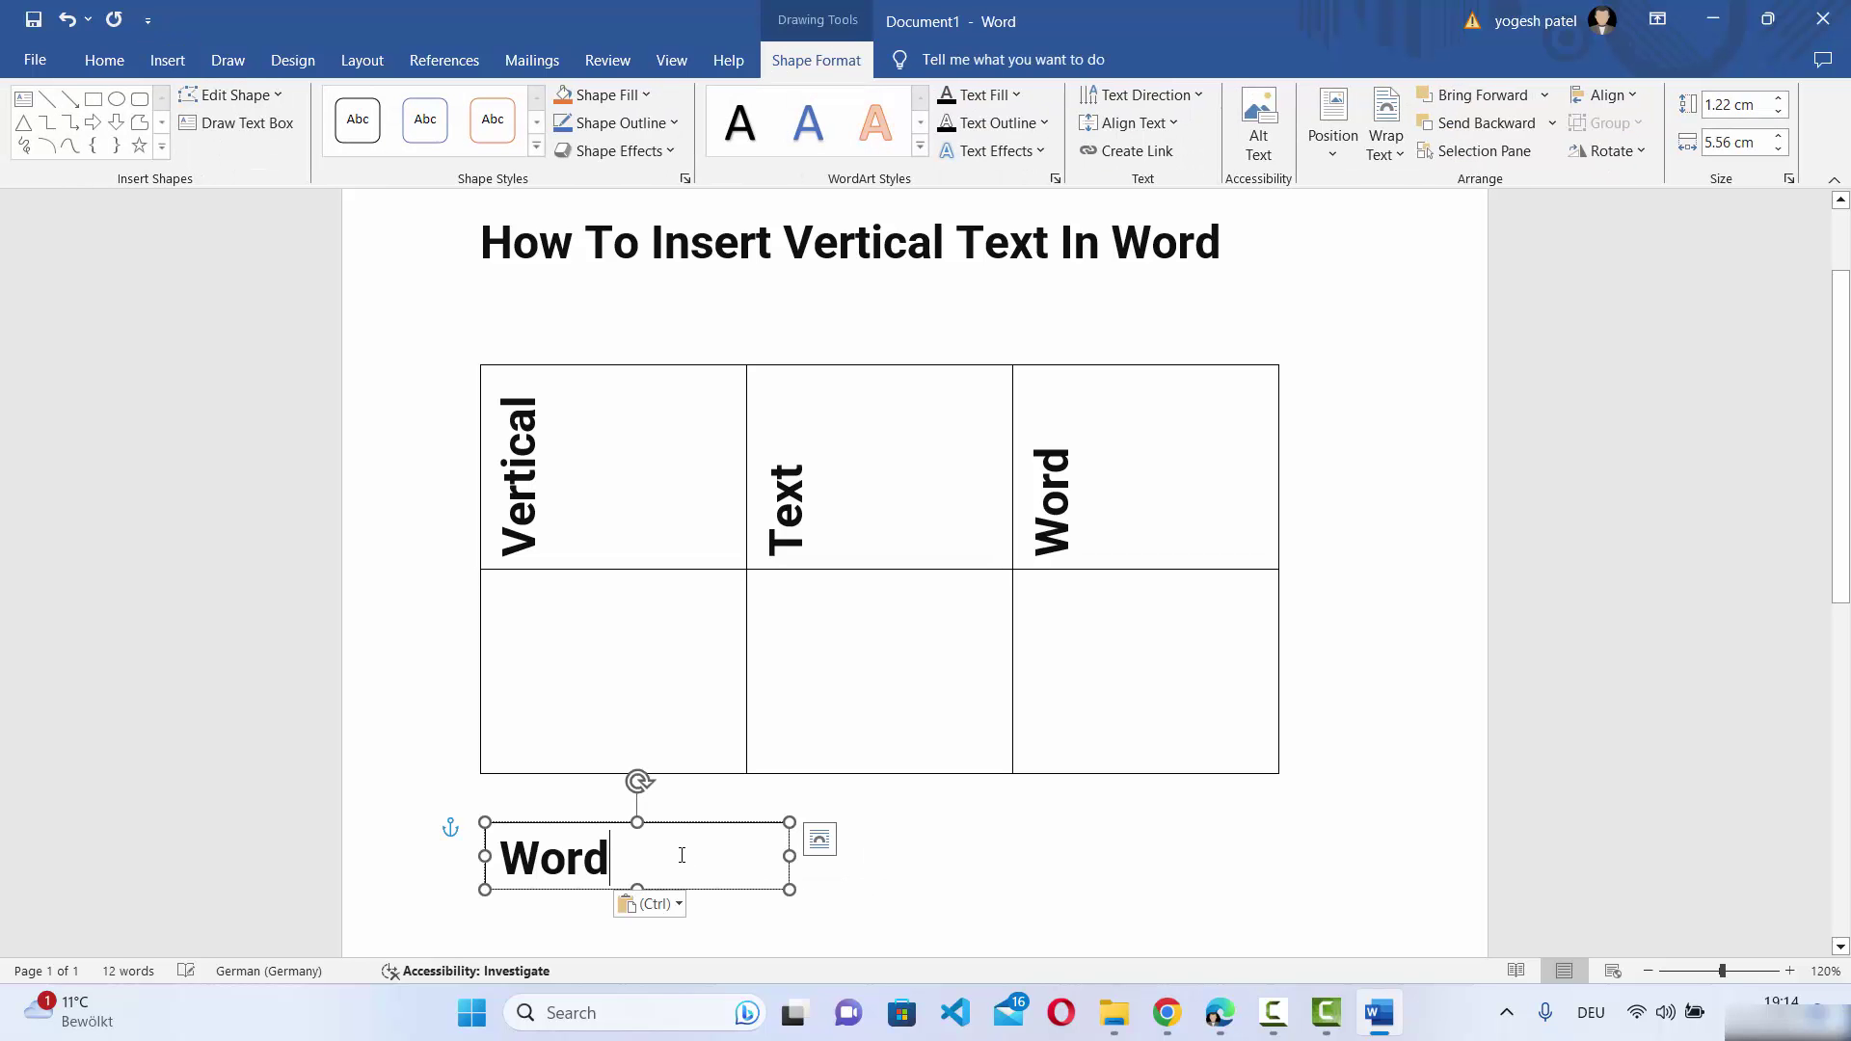
drag(789, 856, 677, 856)
scroll(822, 786, down, 3)
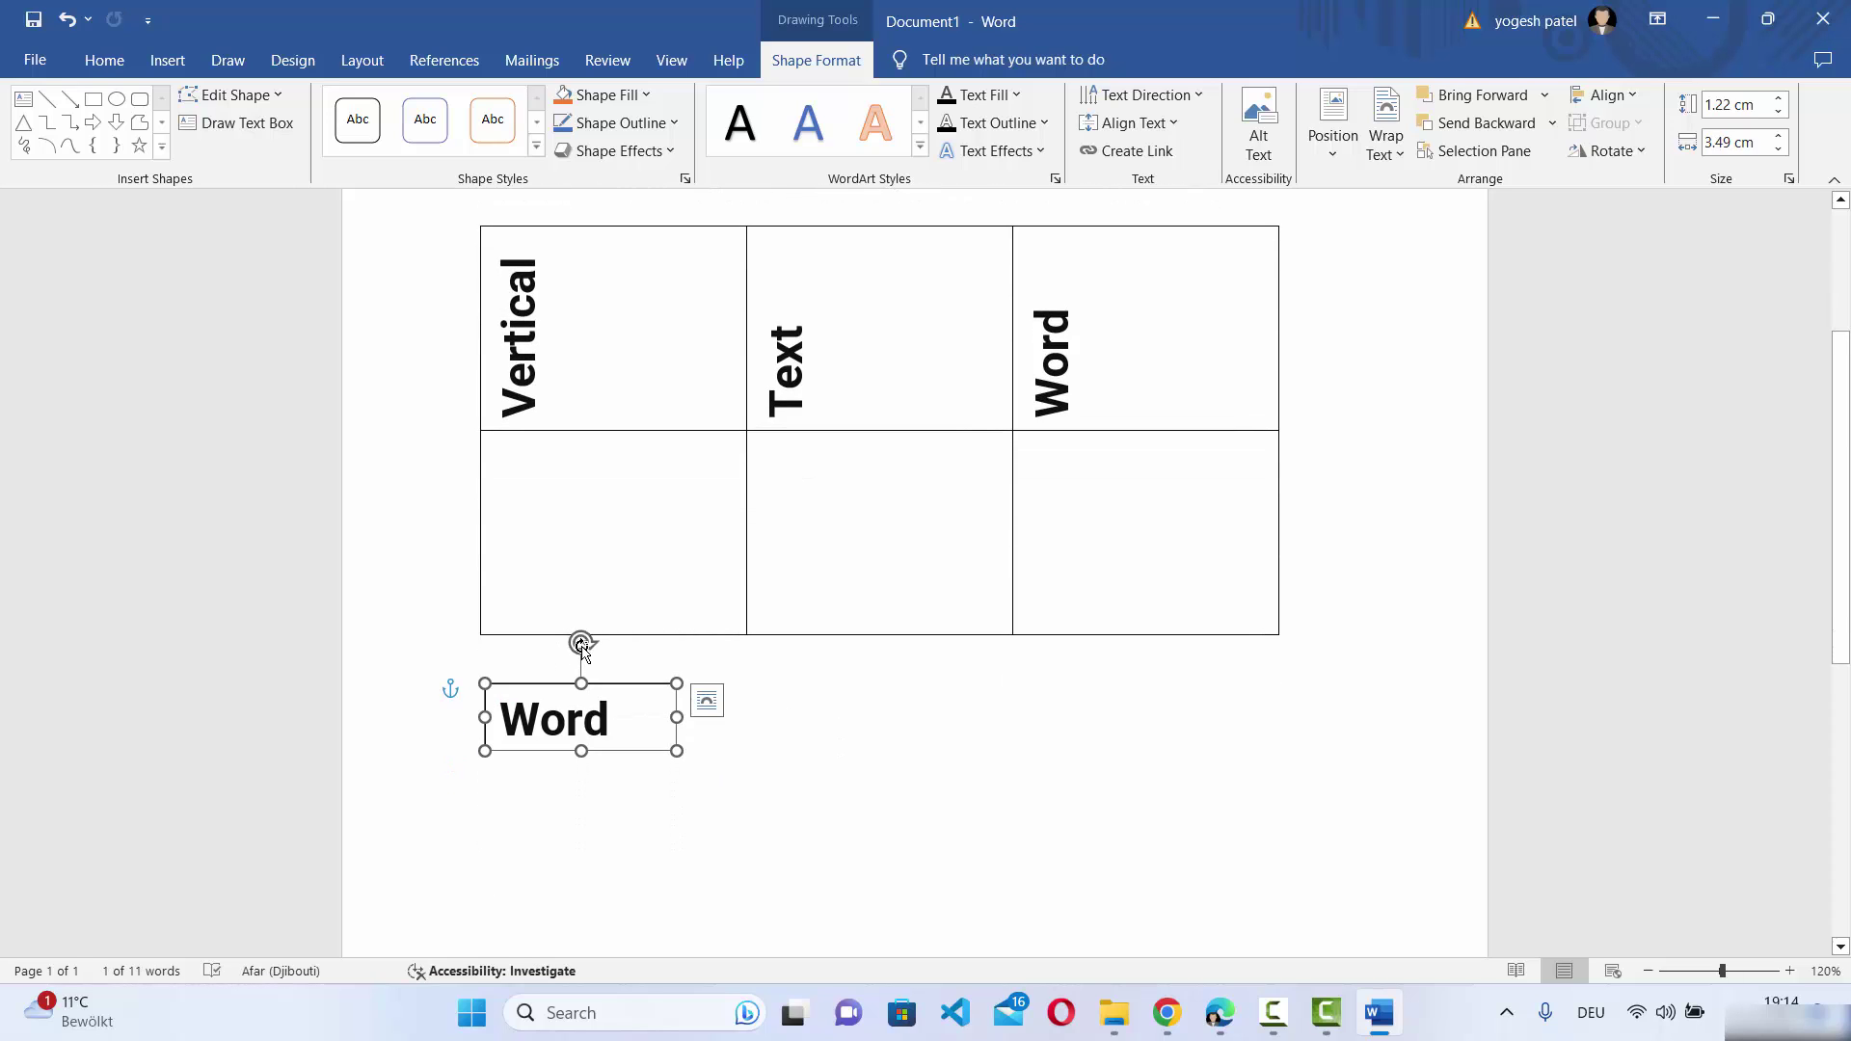
Rotate the 'Word' text box to stand vertically and position it just under the table
drag(582, 645, 531, 716)
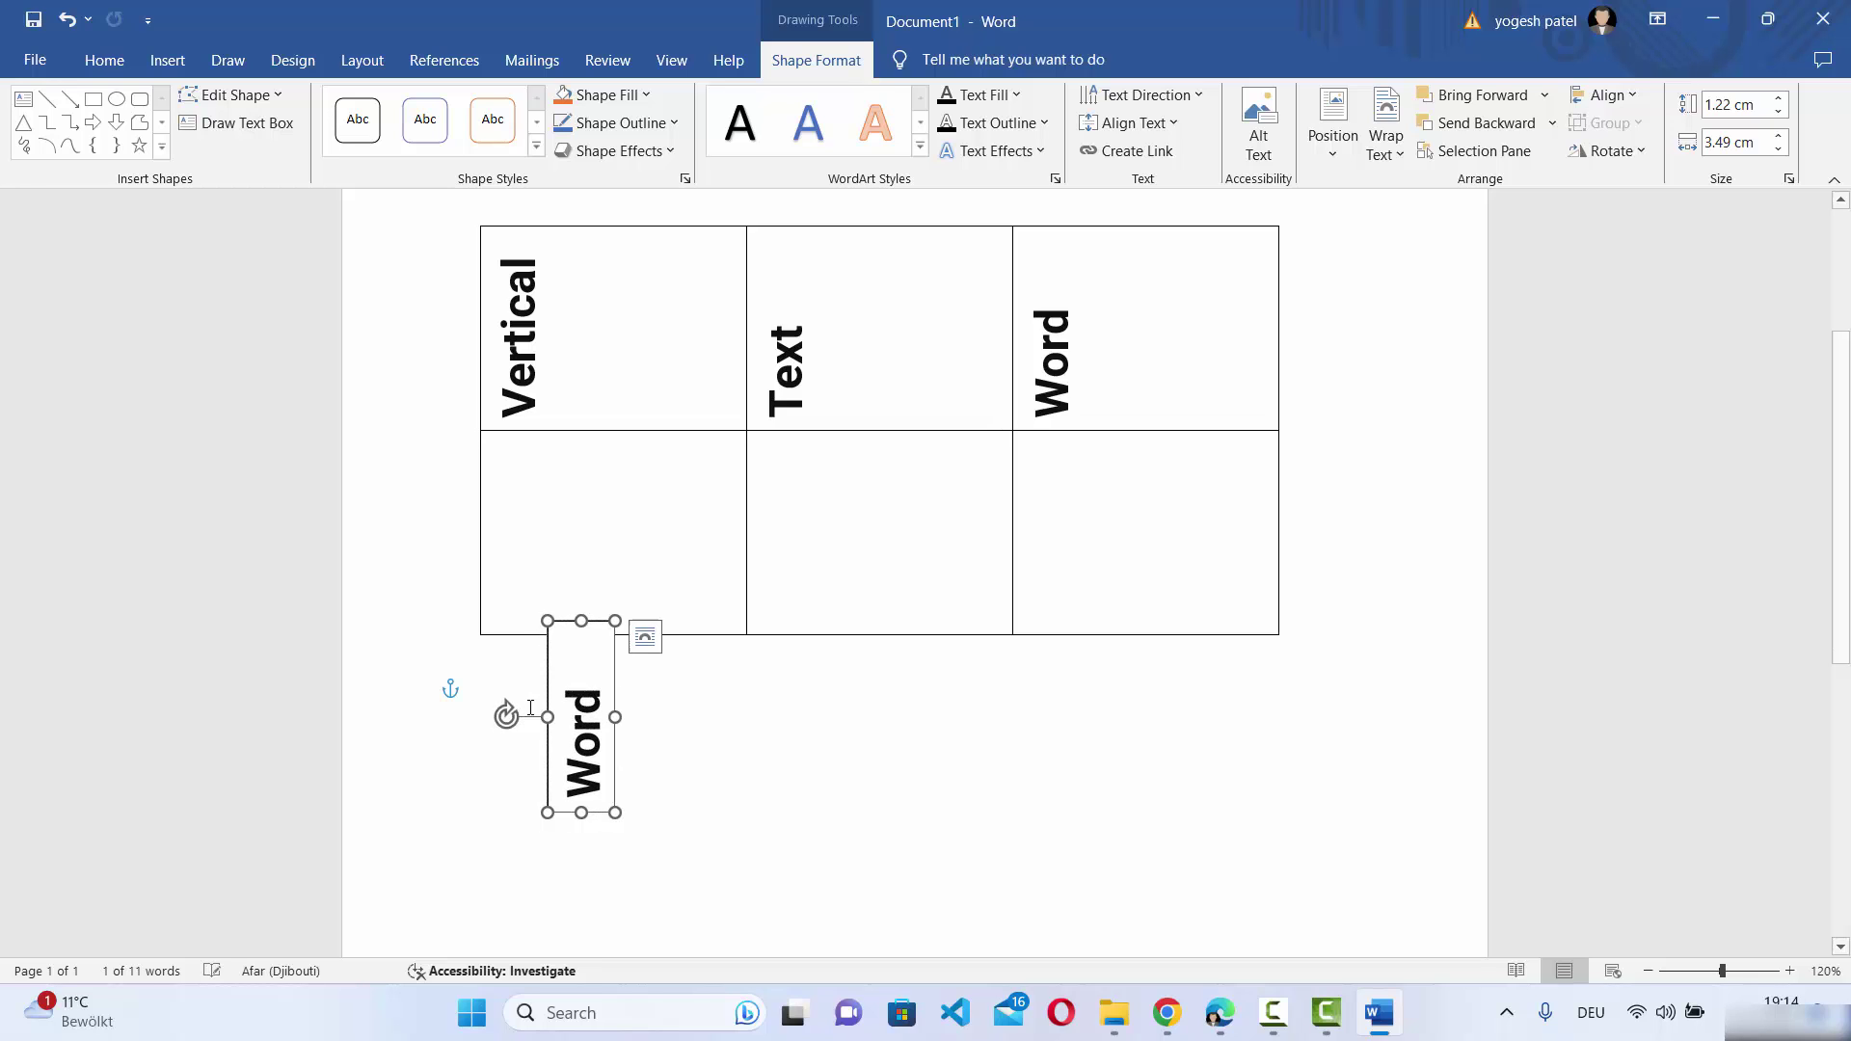
click(703, 755)
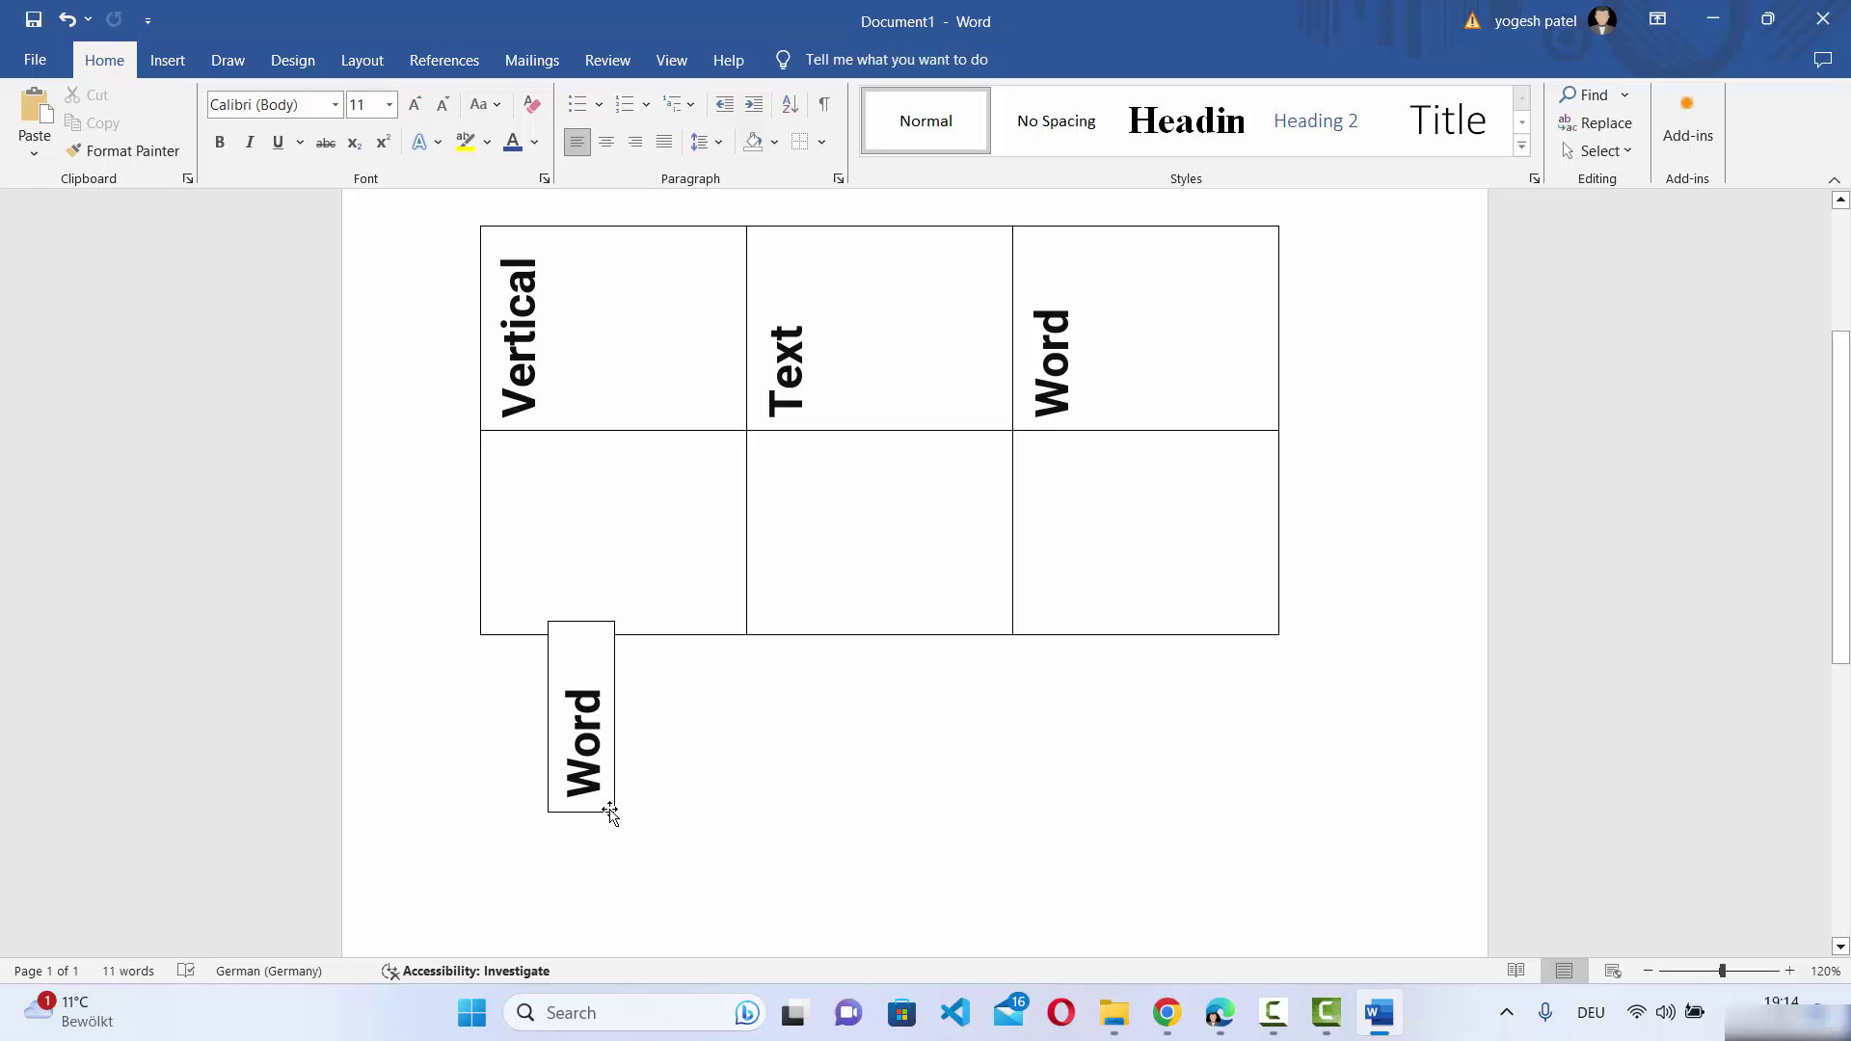
drag(607, 810, 608, 872)
click(690, 823)
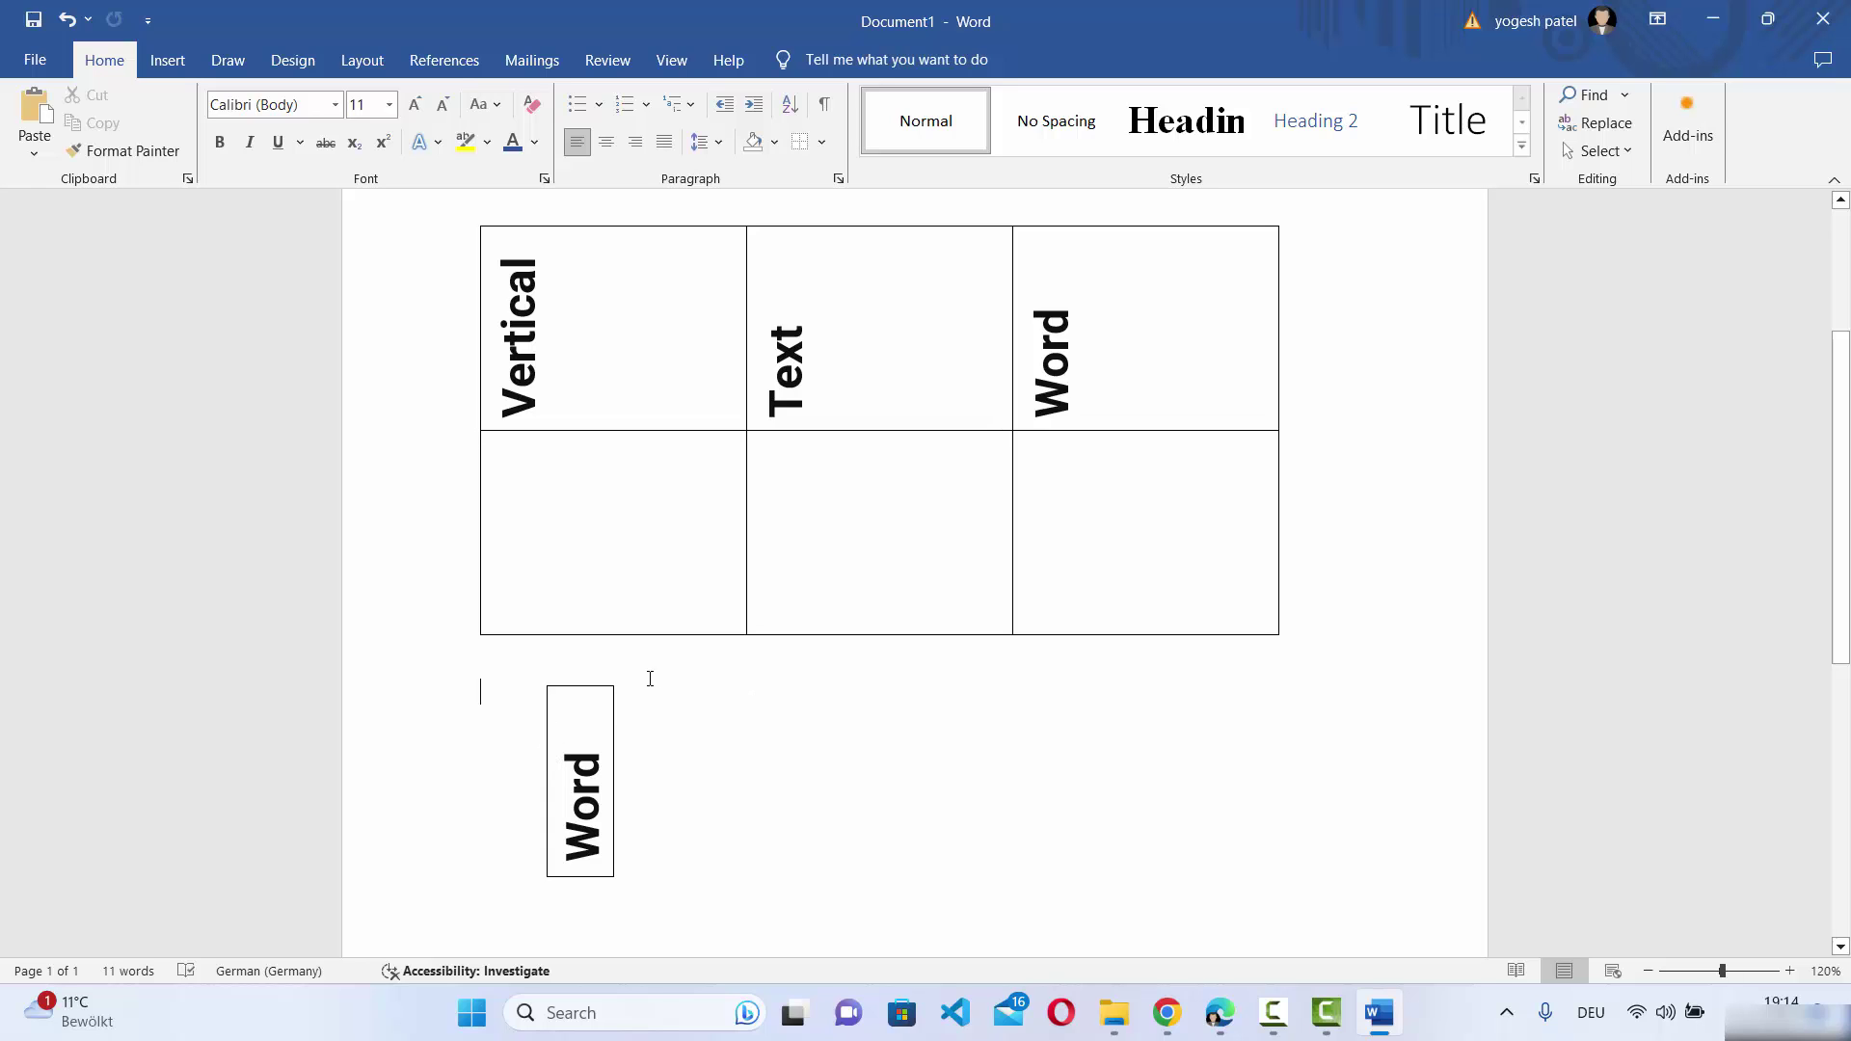
click(613, 686)
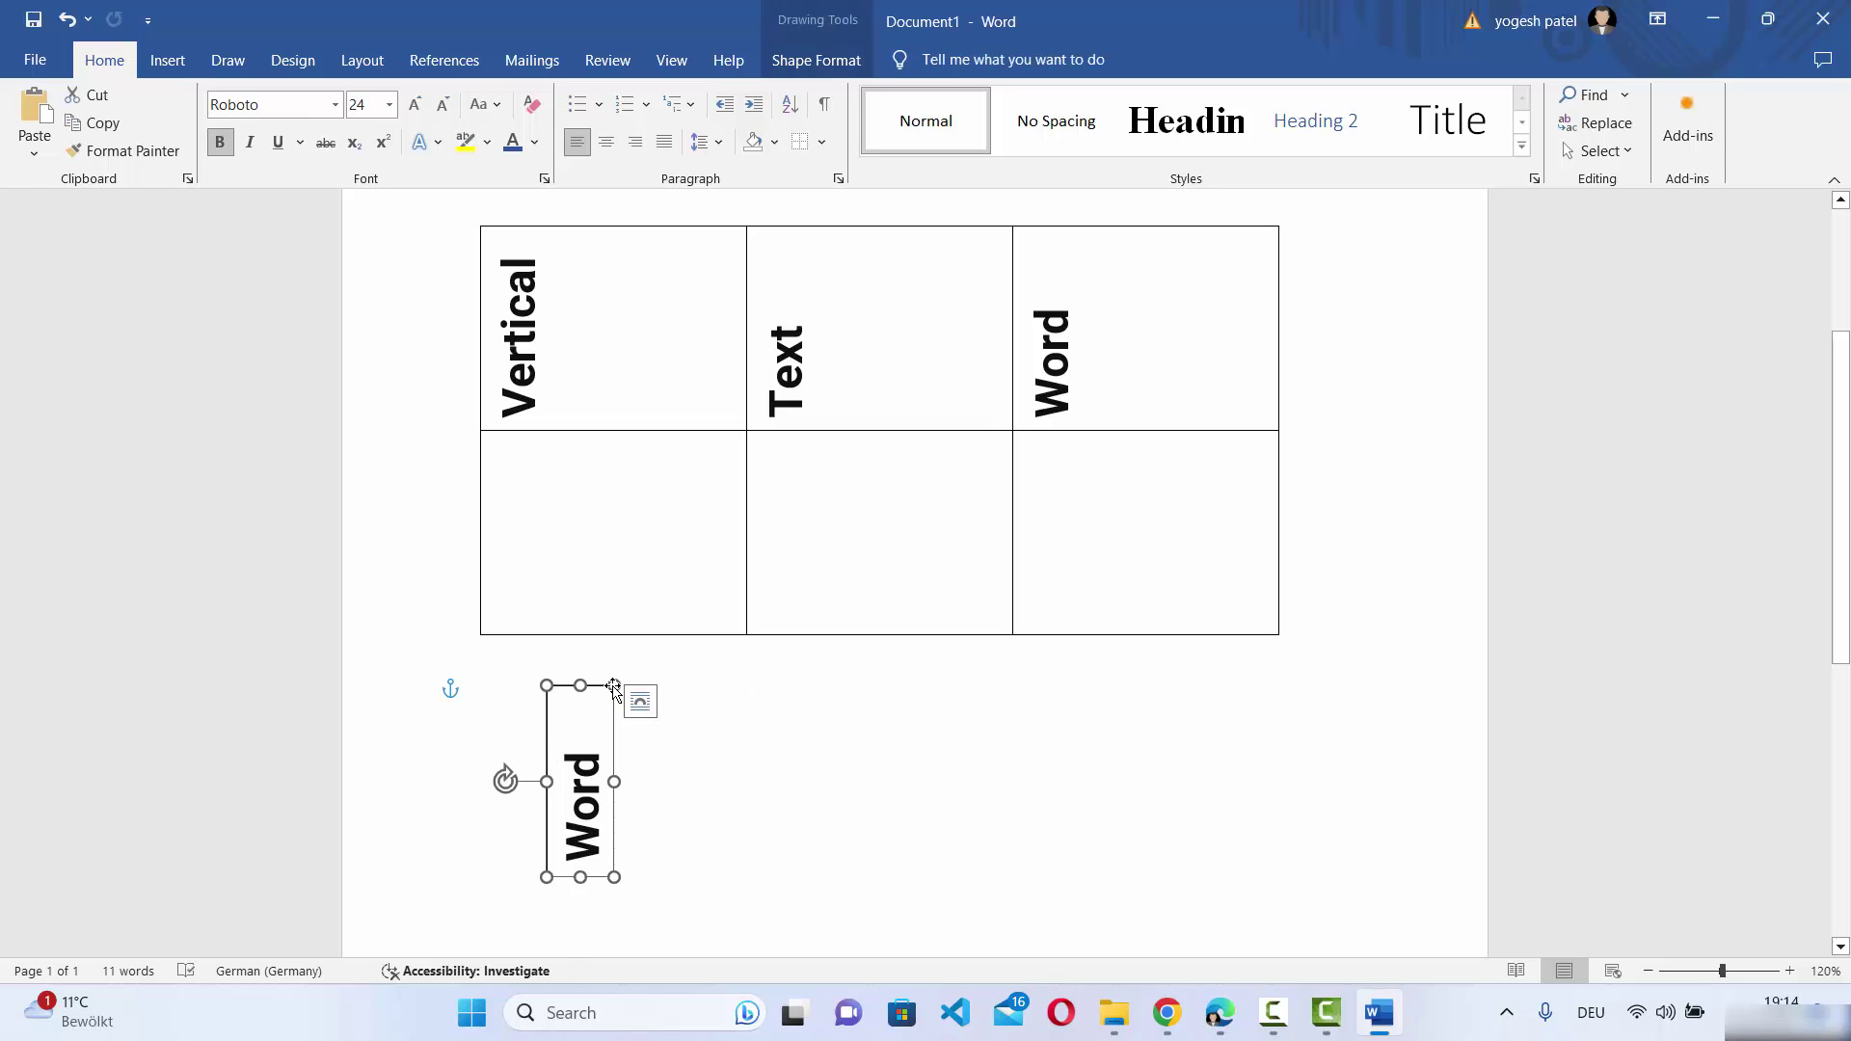
Set the vertical 'Word' text box's outline to No line in Format Shape
right_click(613, 687)
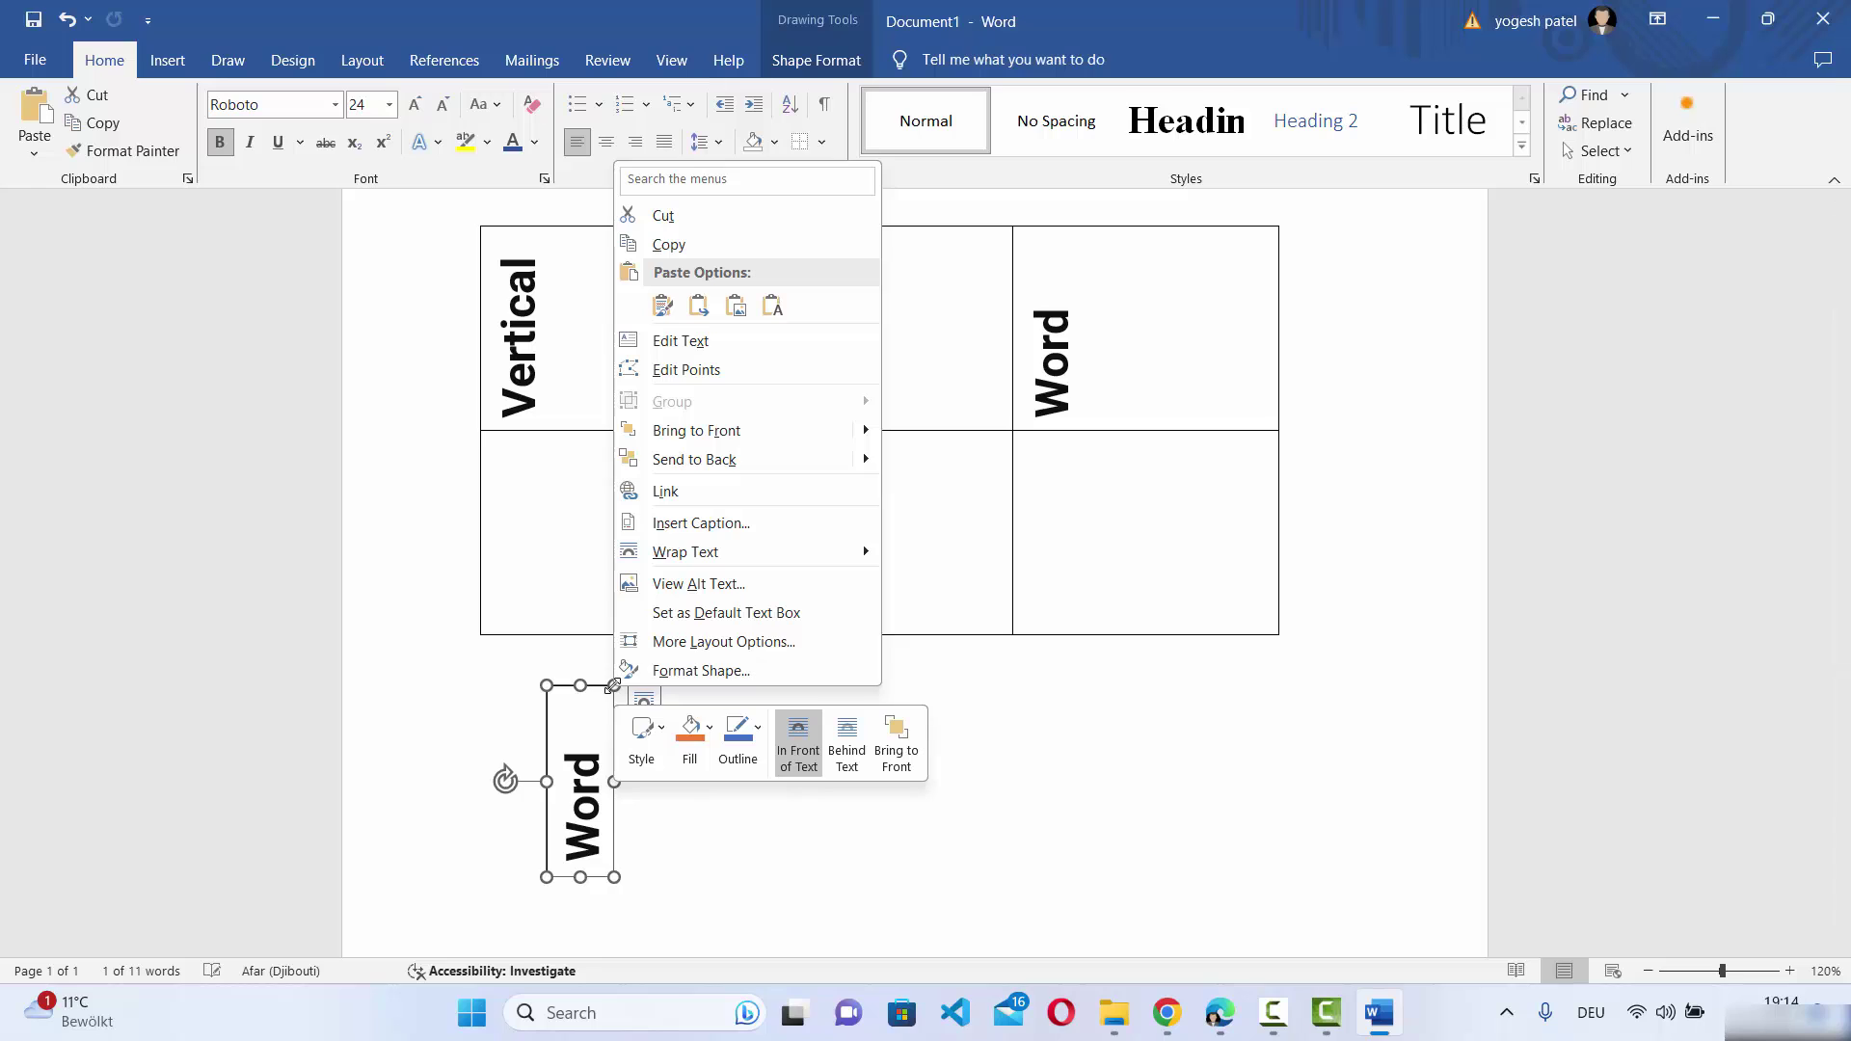
click(680, 671)
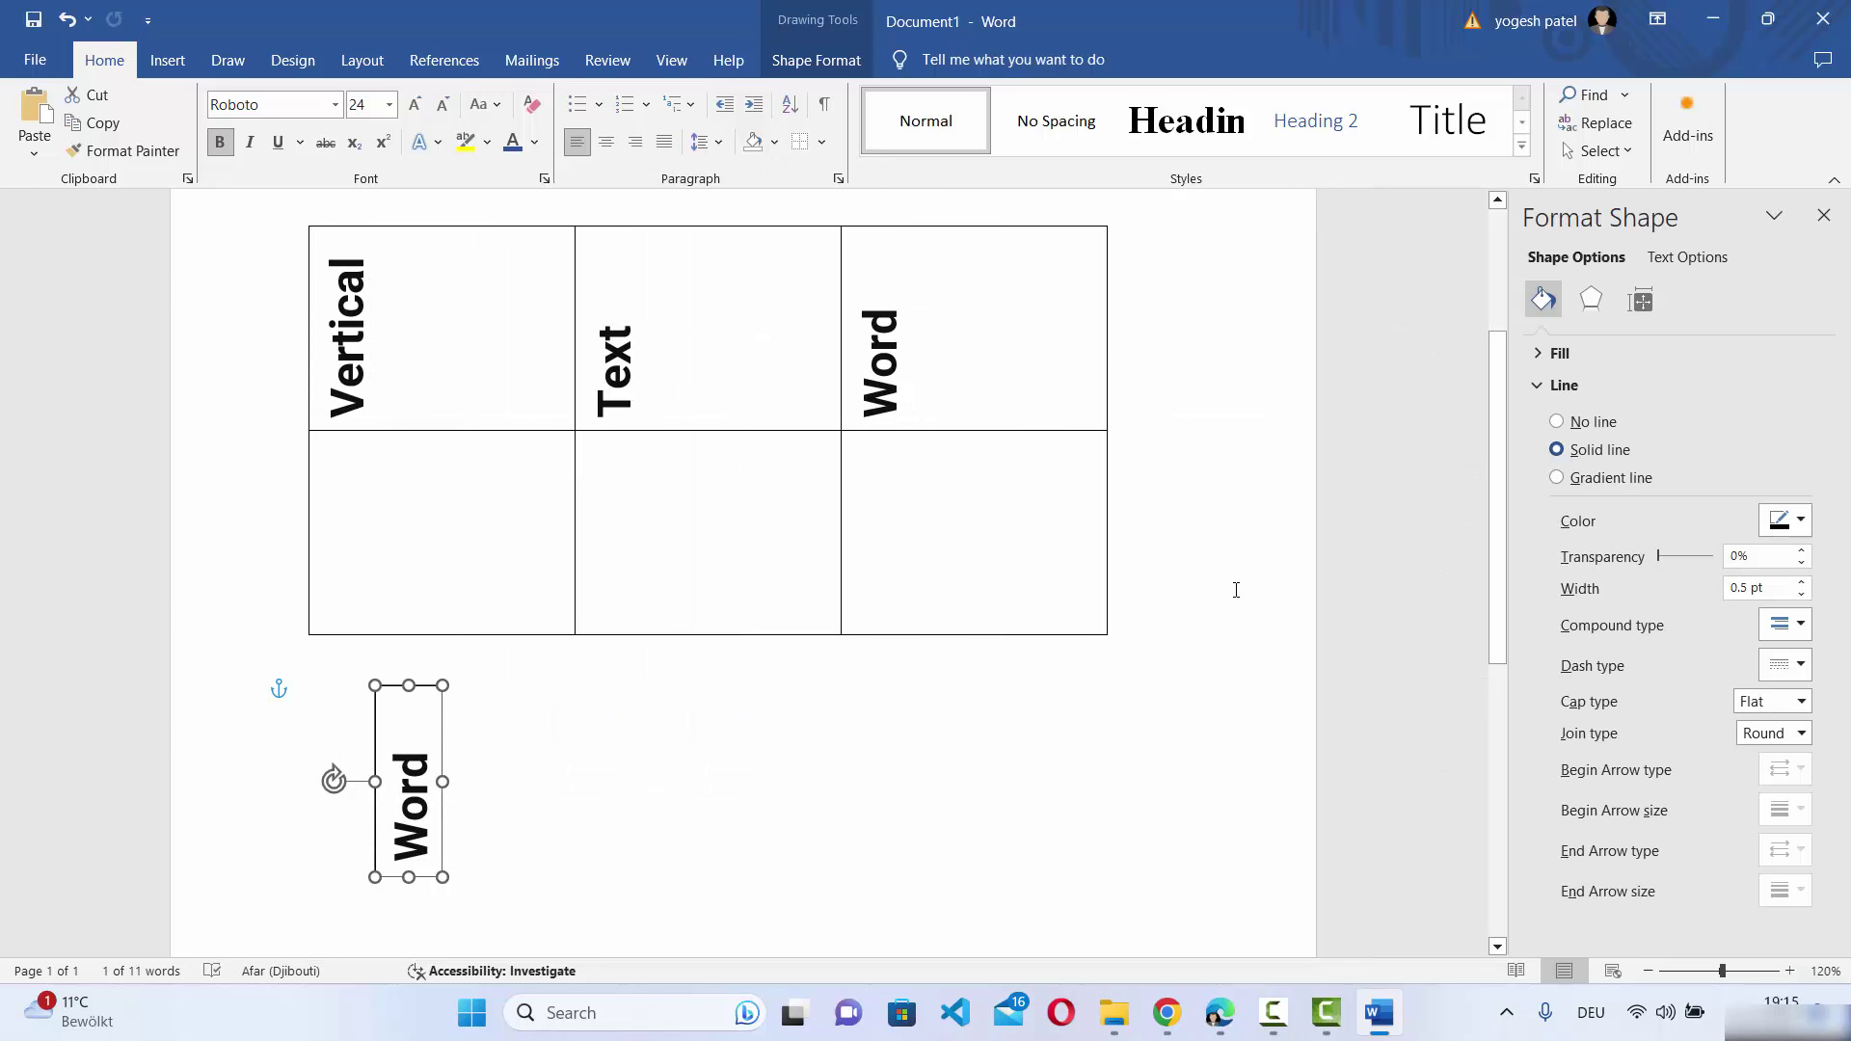
click(1543, 390)
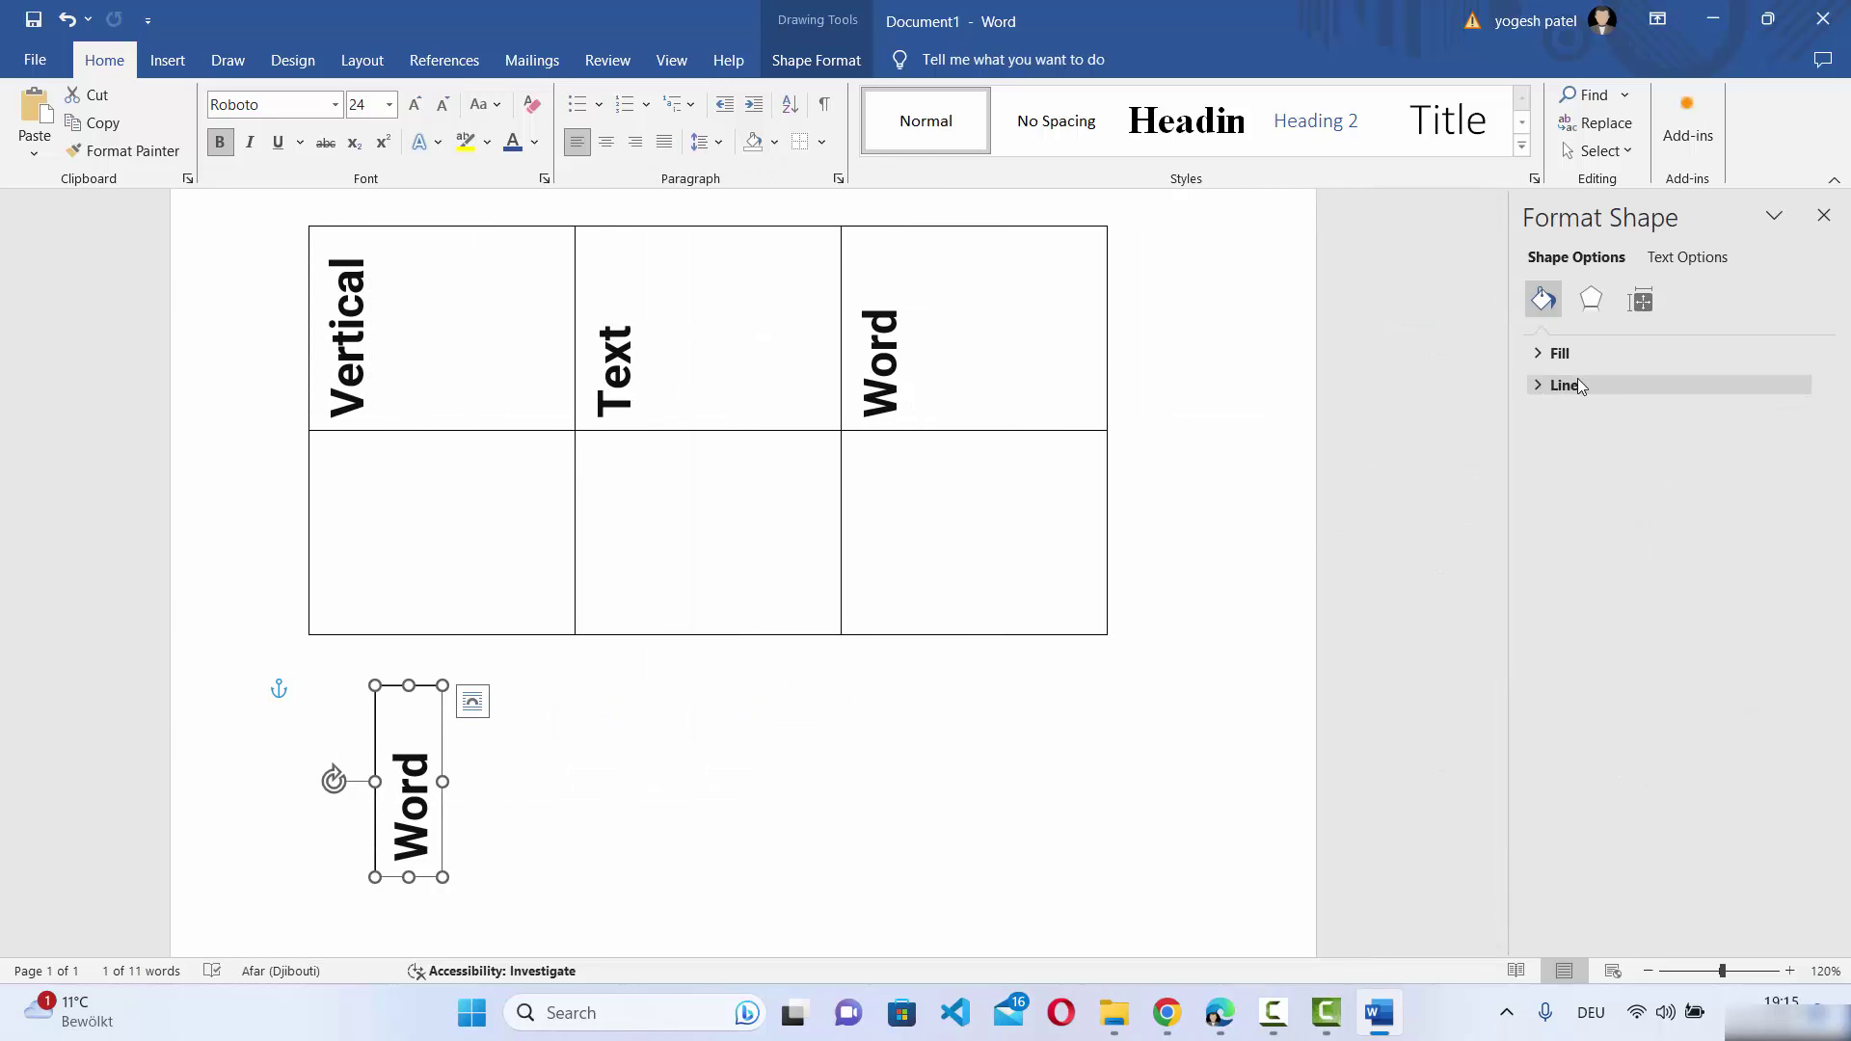
click(1536, 386)
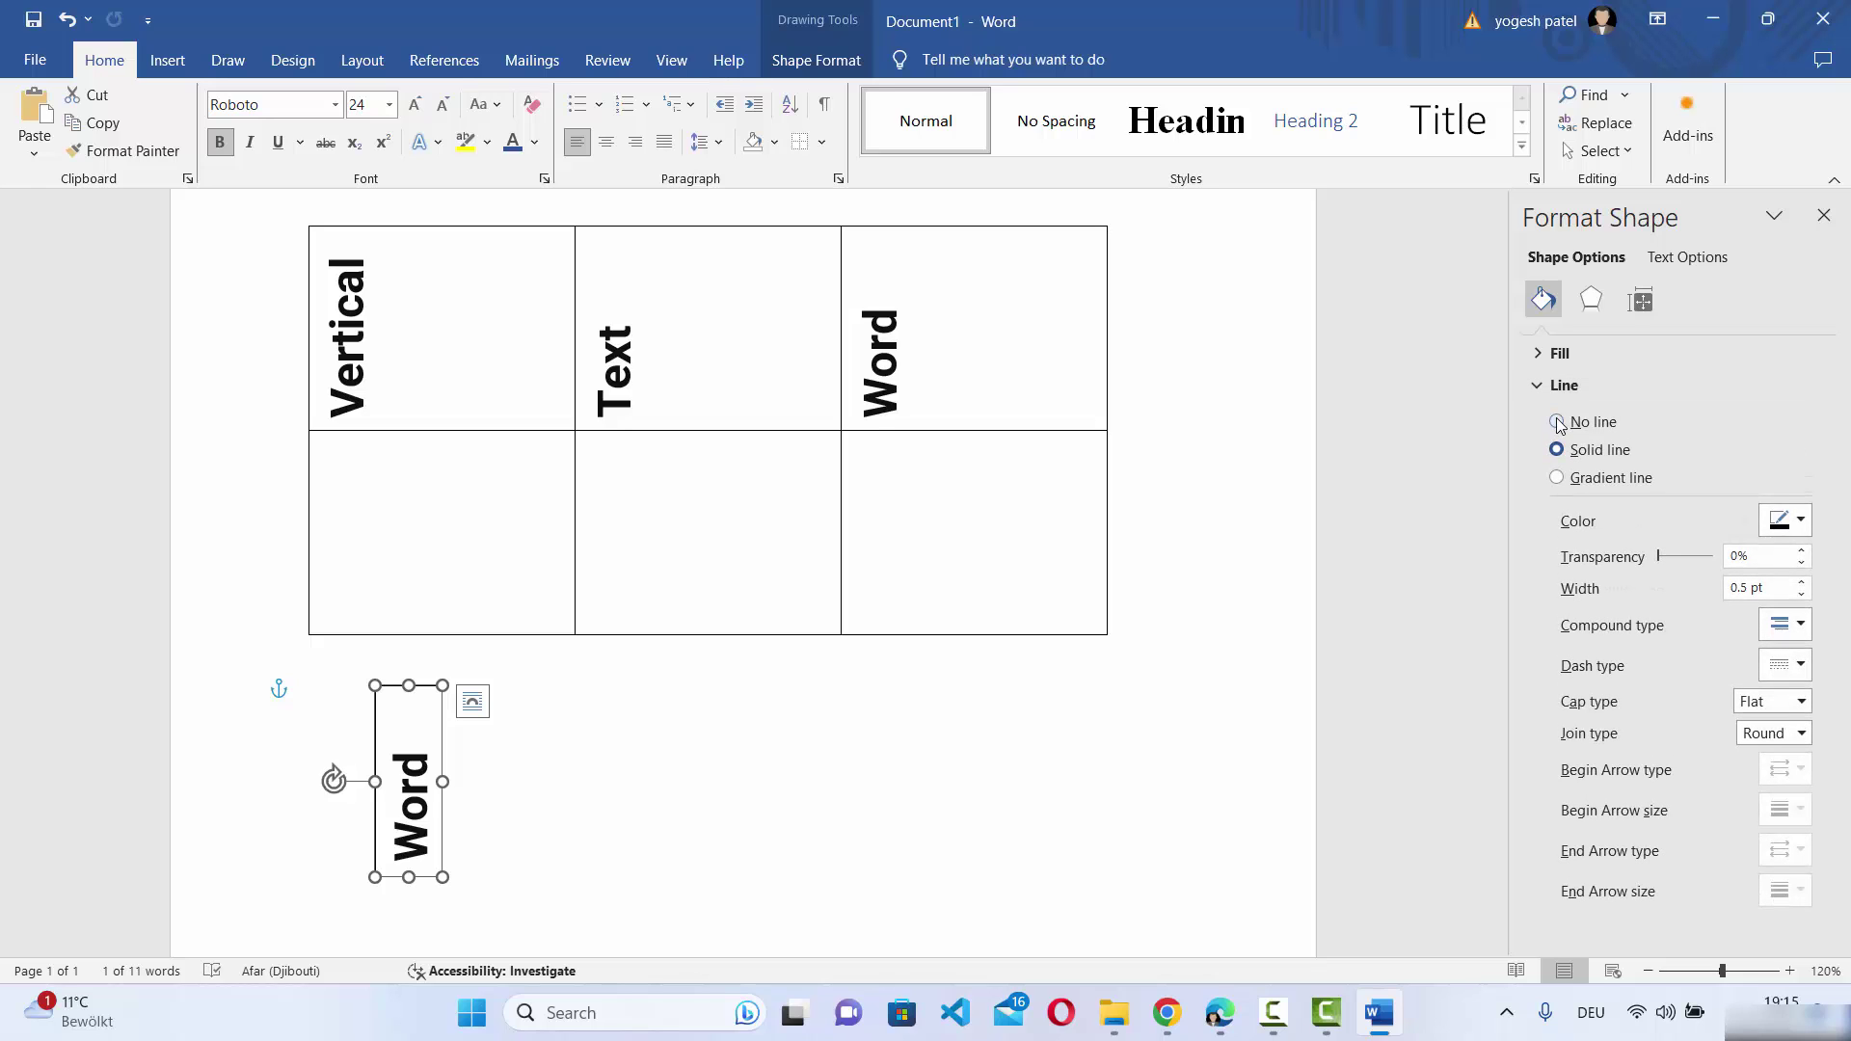
click(1558, 423)
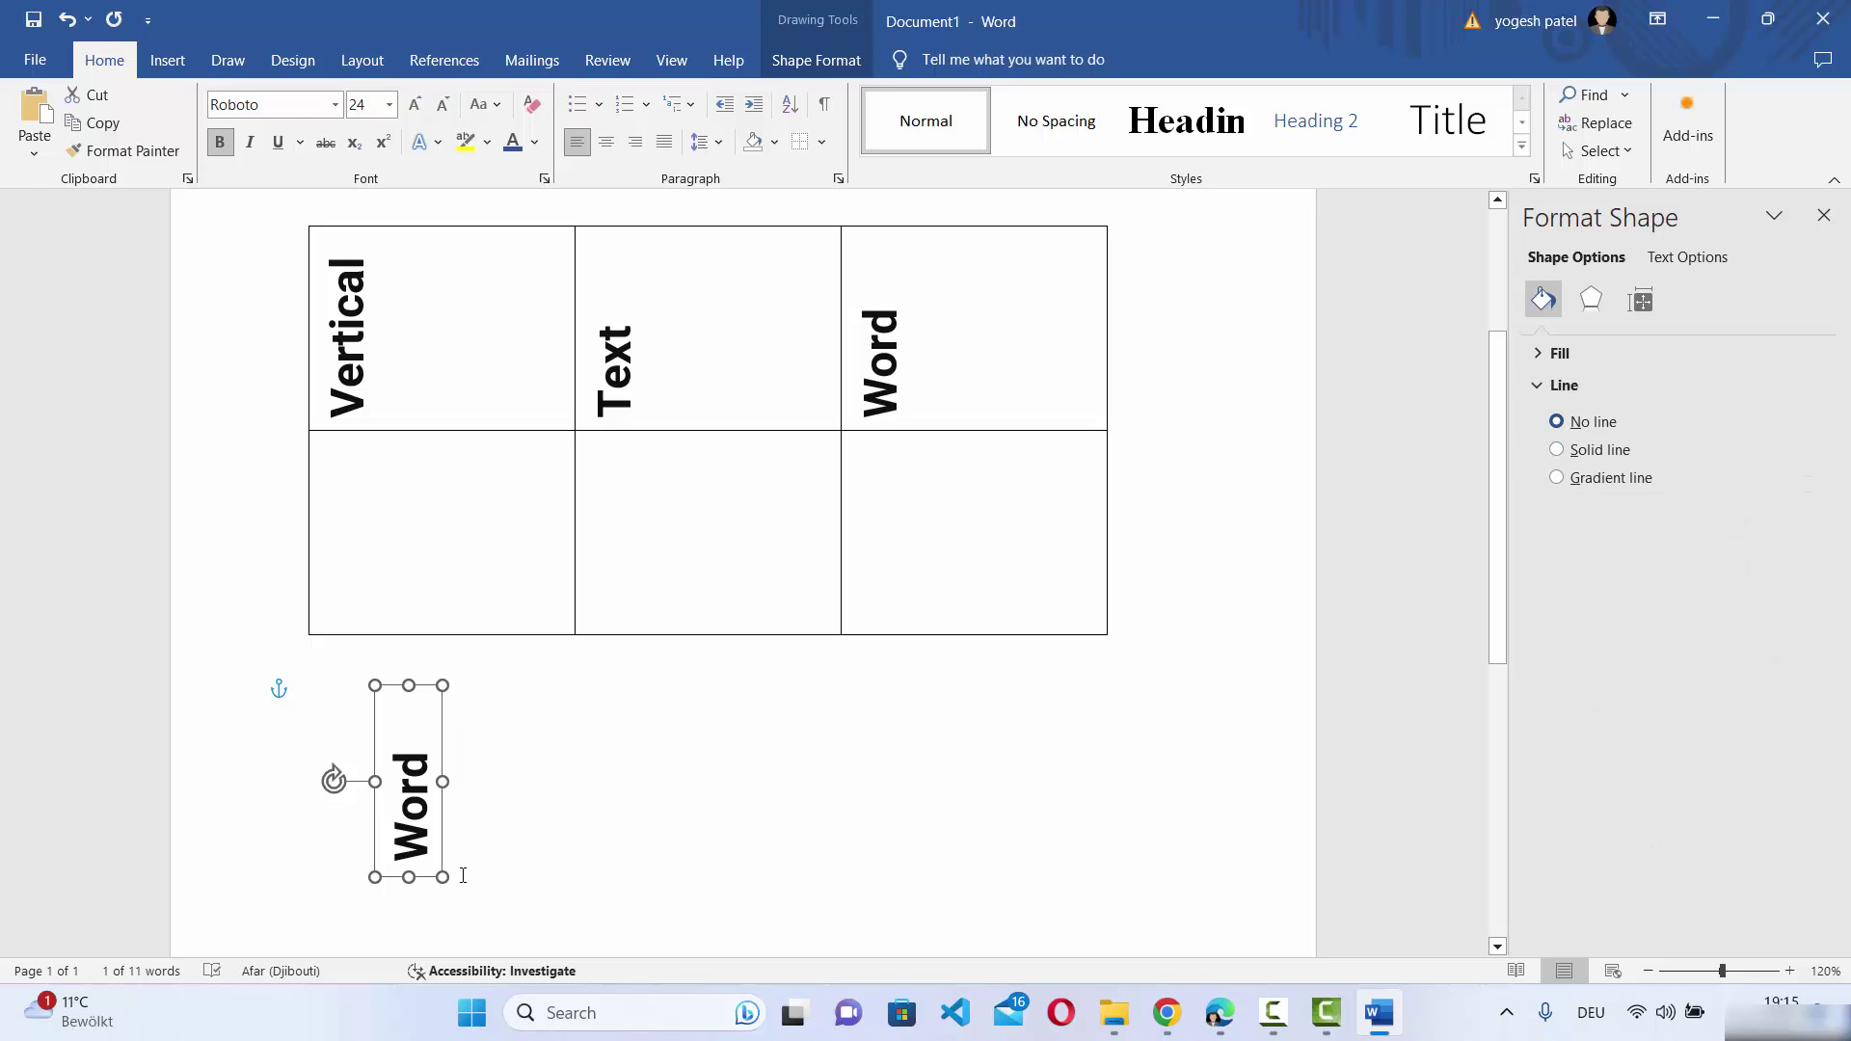
click(455, 798)
Undo the accidental horizontal rotation so the text box stays vertical
click(414, 767)
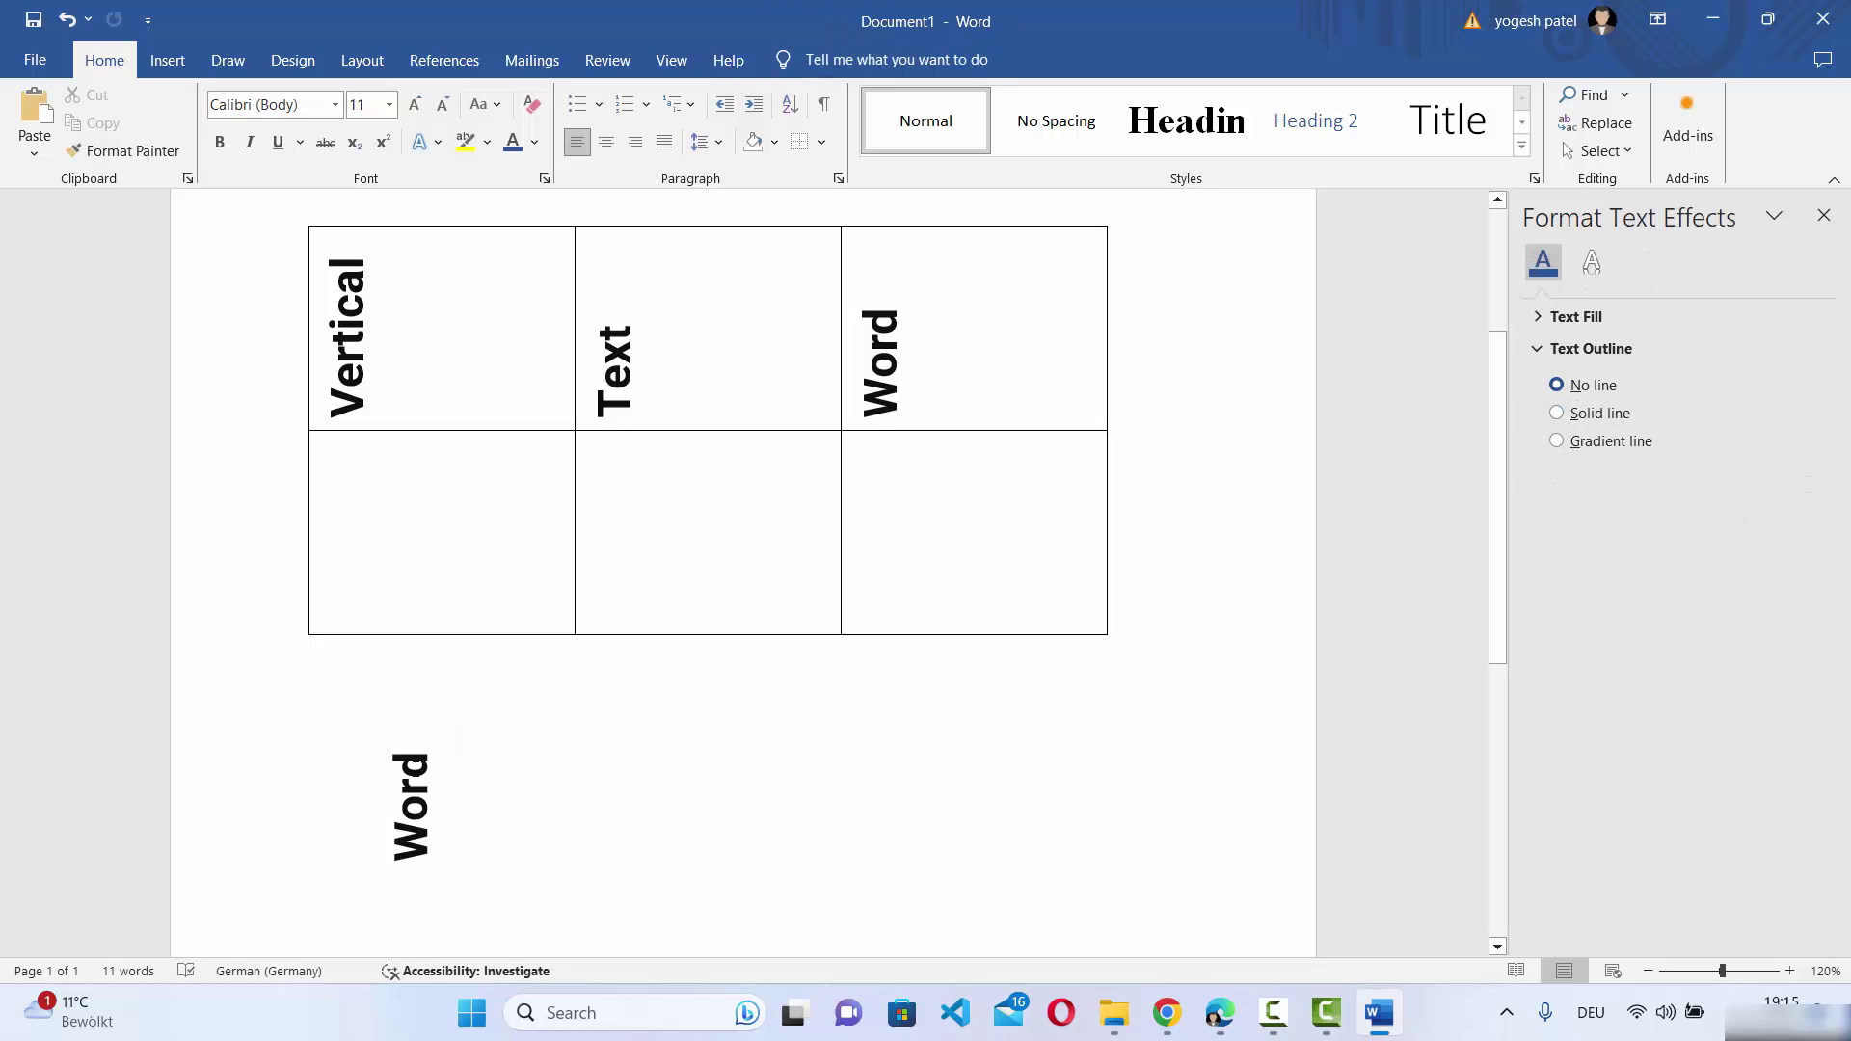
click(443, 838)
drag(334, 781, 409, 692)
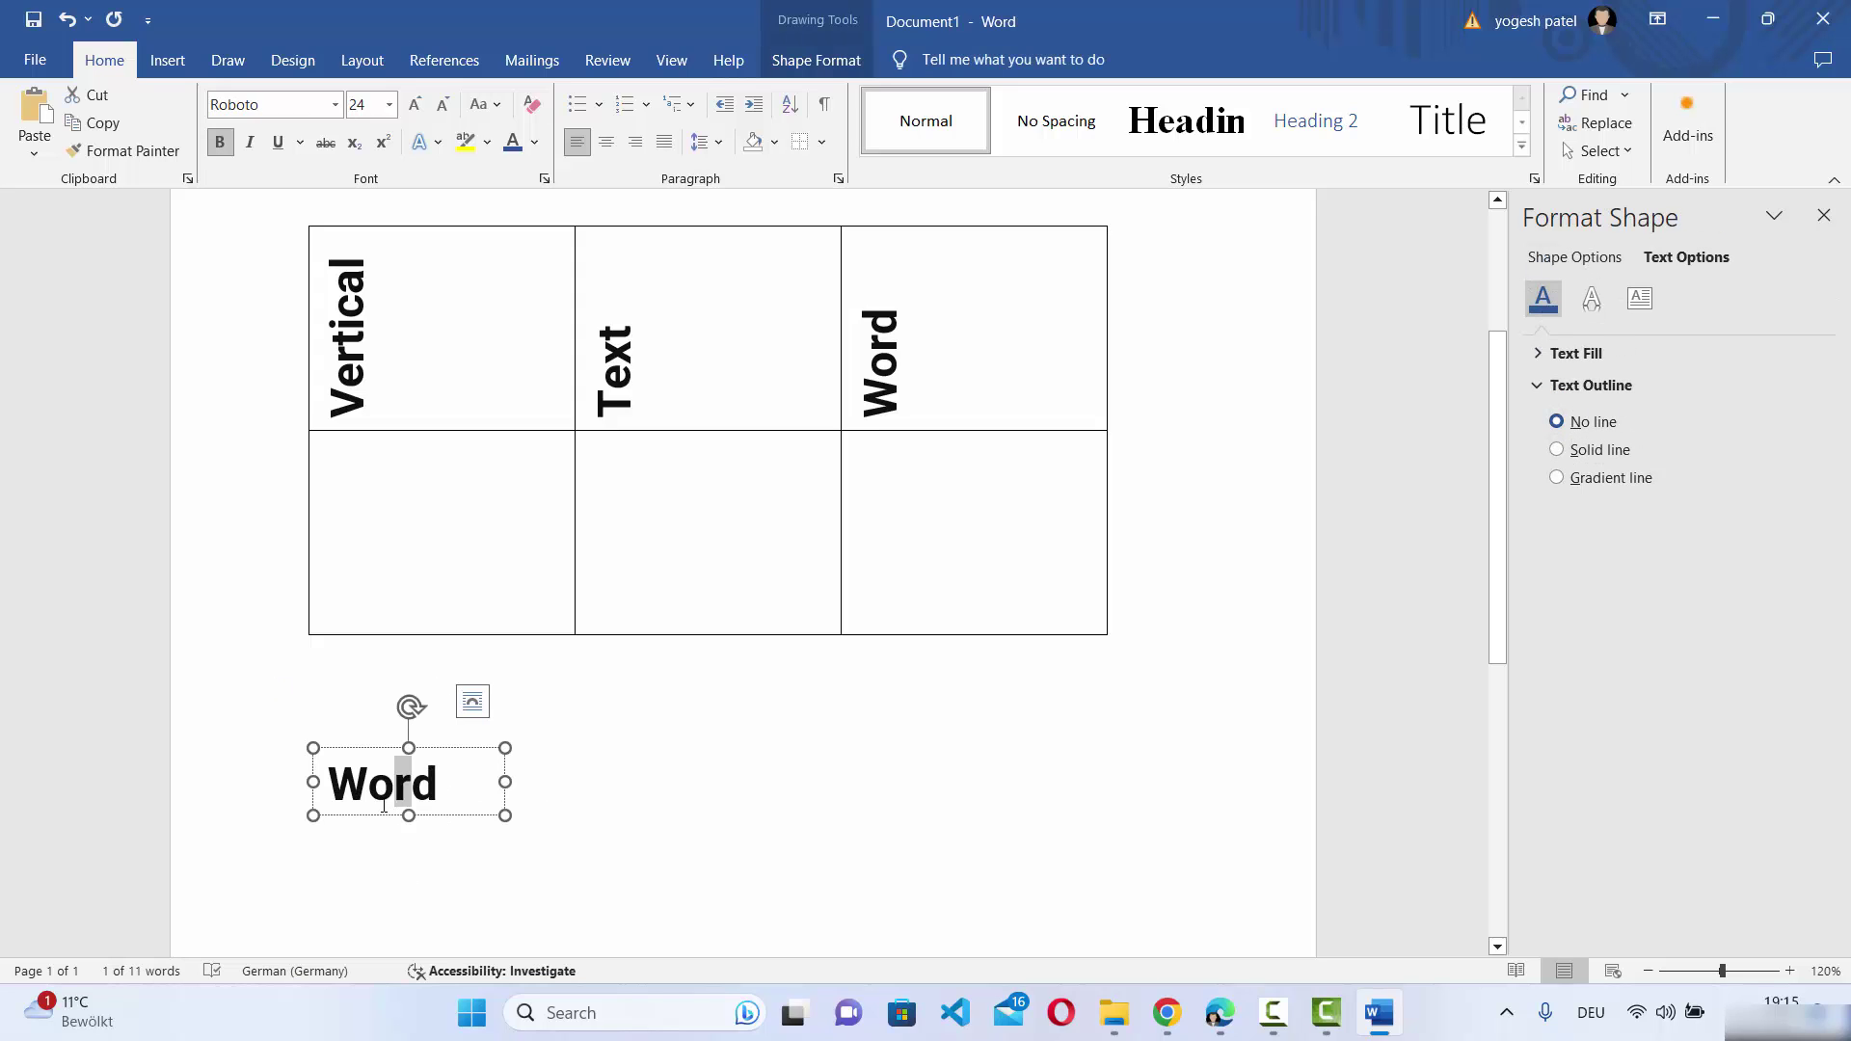
drag(400, 827, 421, 818)
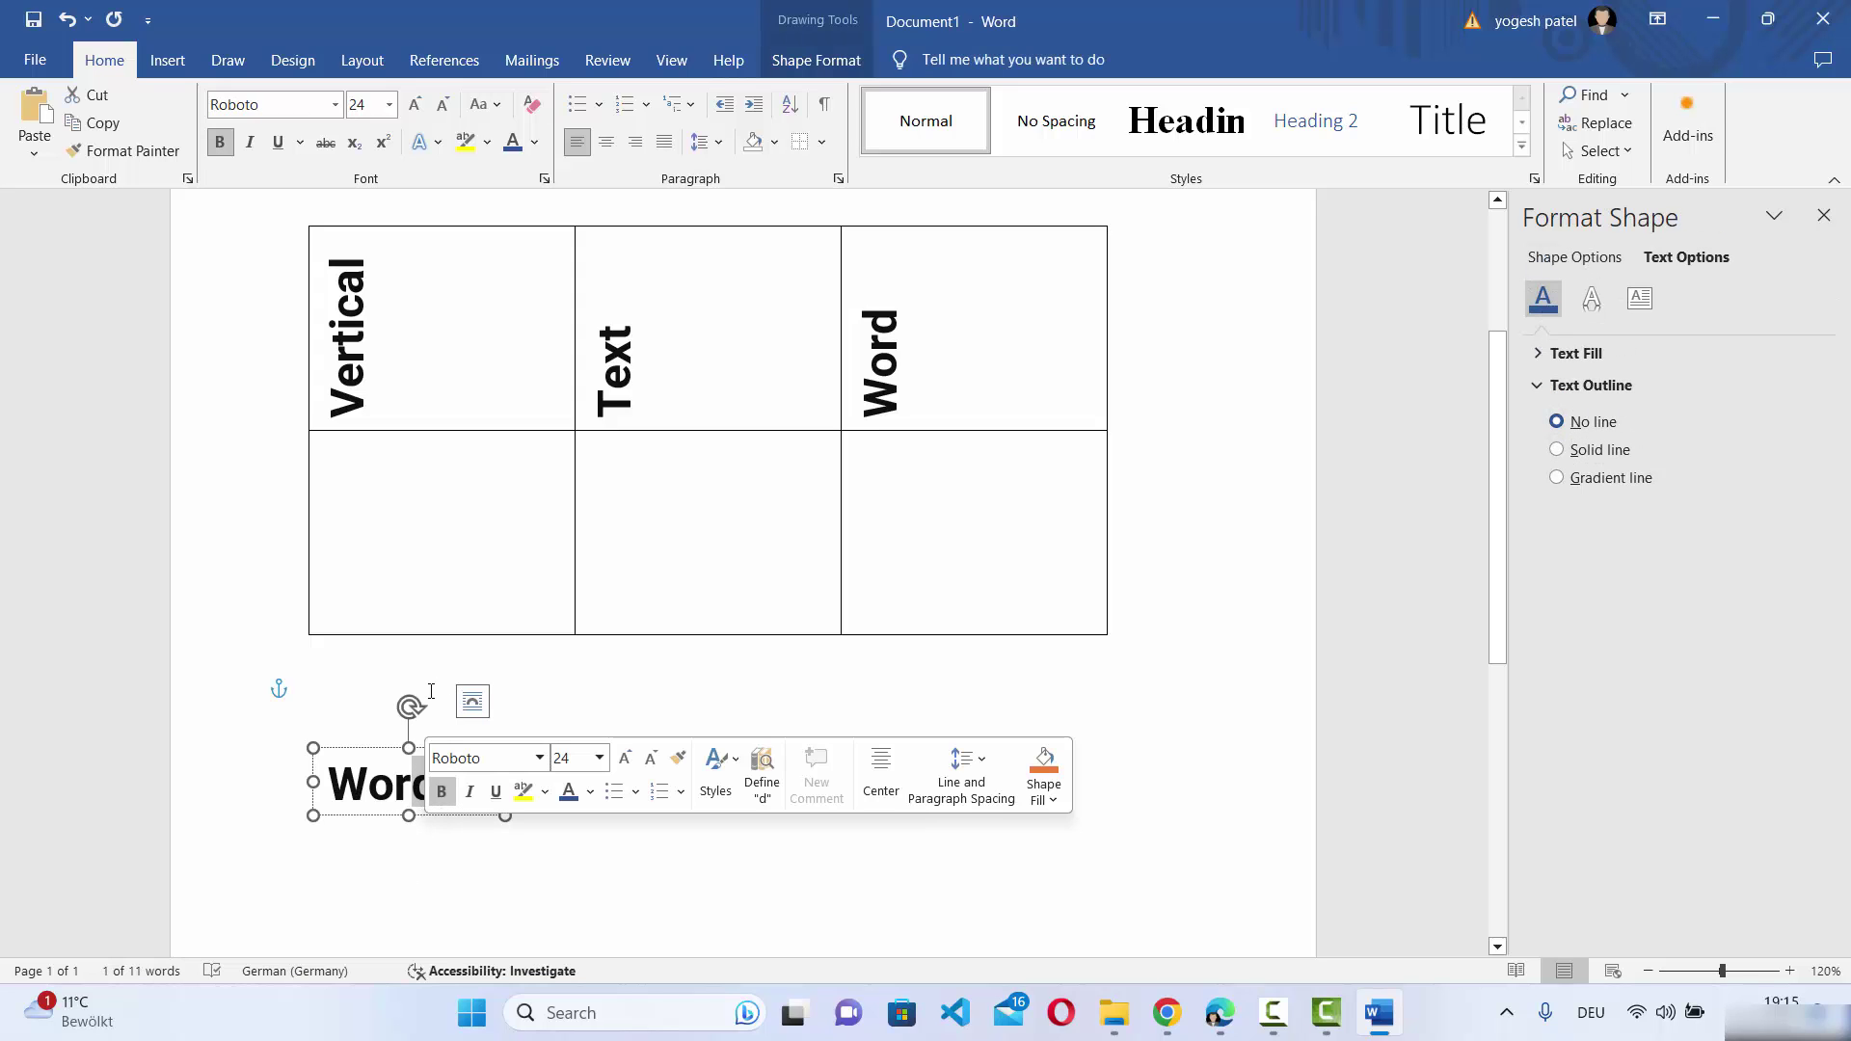
key(ctrl+z)
key(ctrl+y)
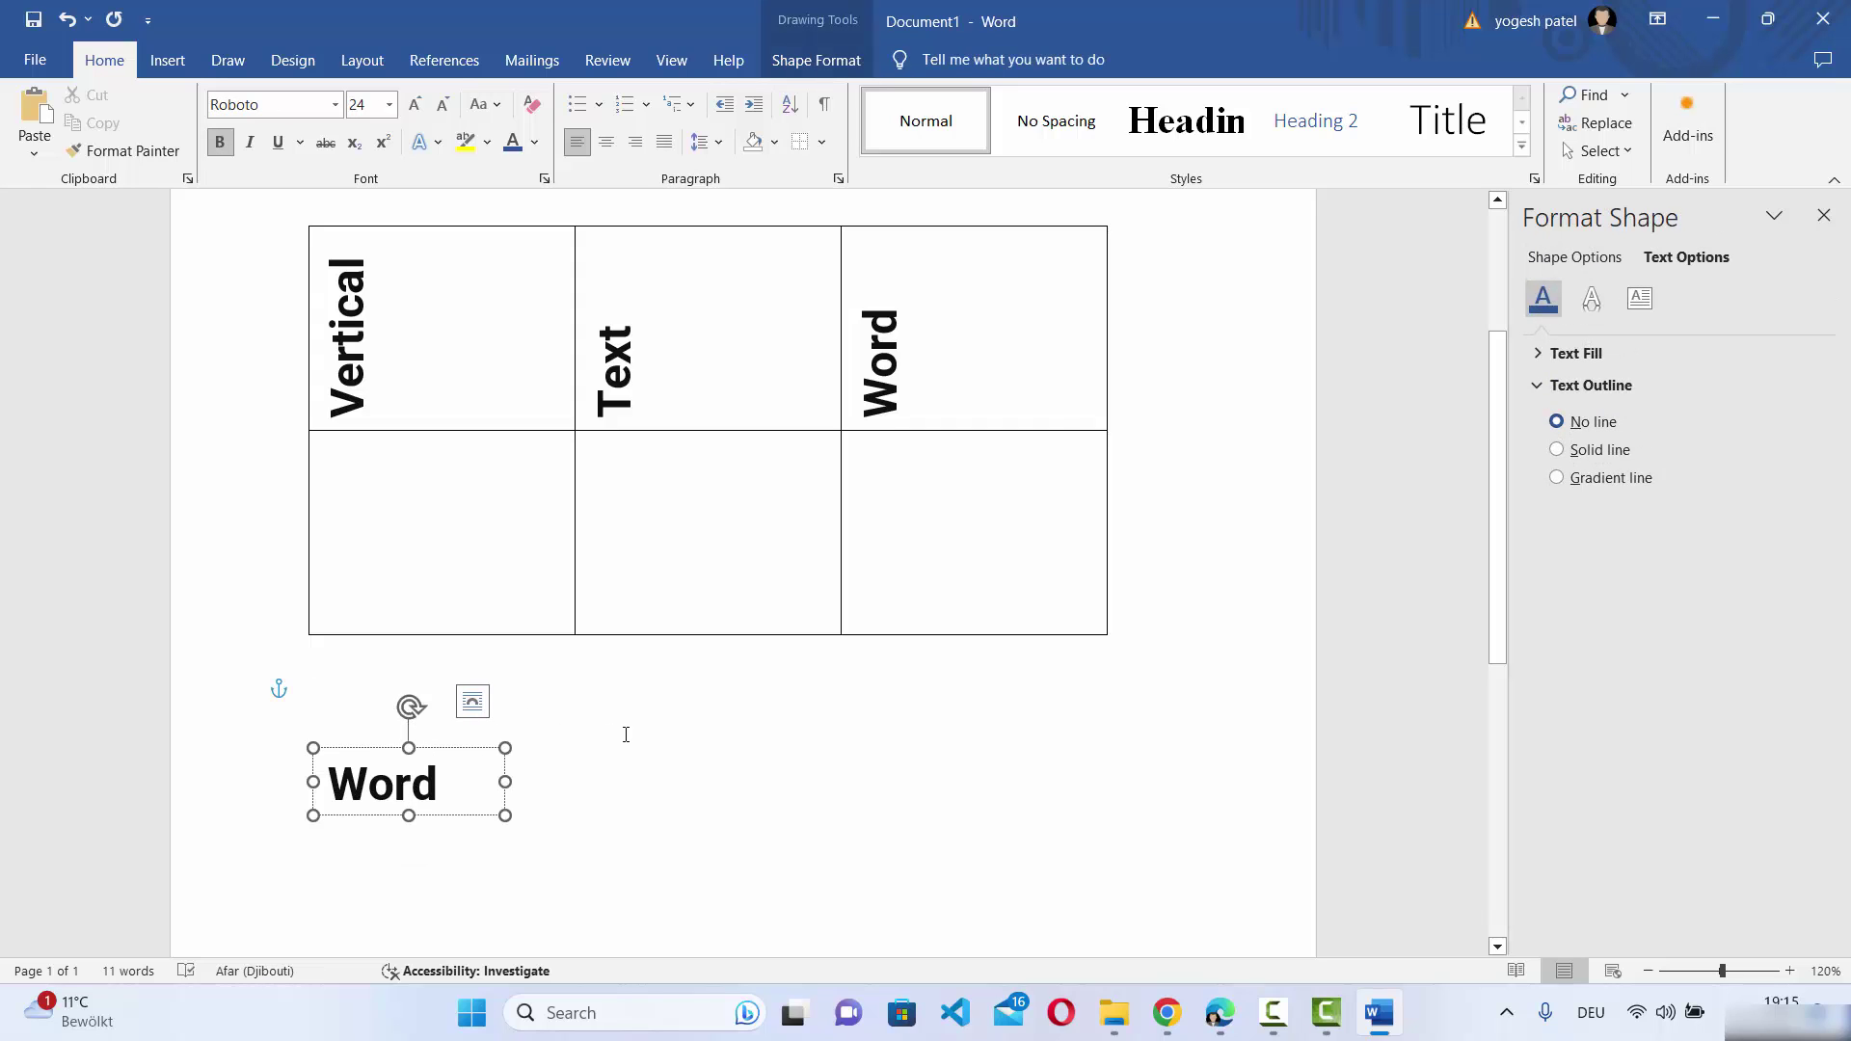
key(ctrl+z)
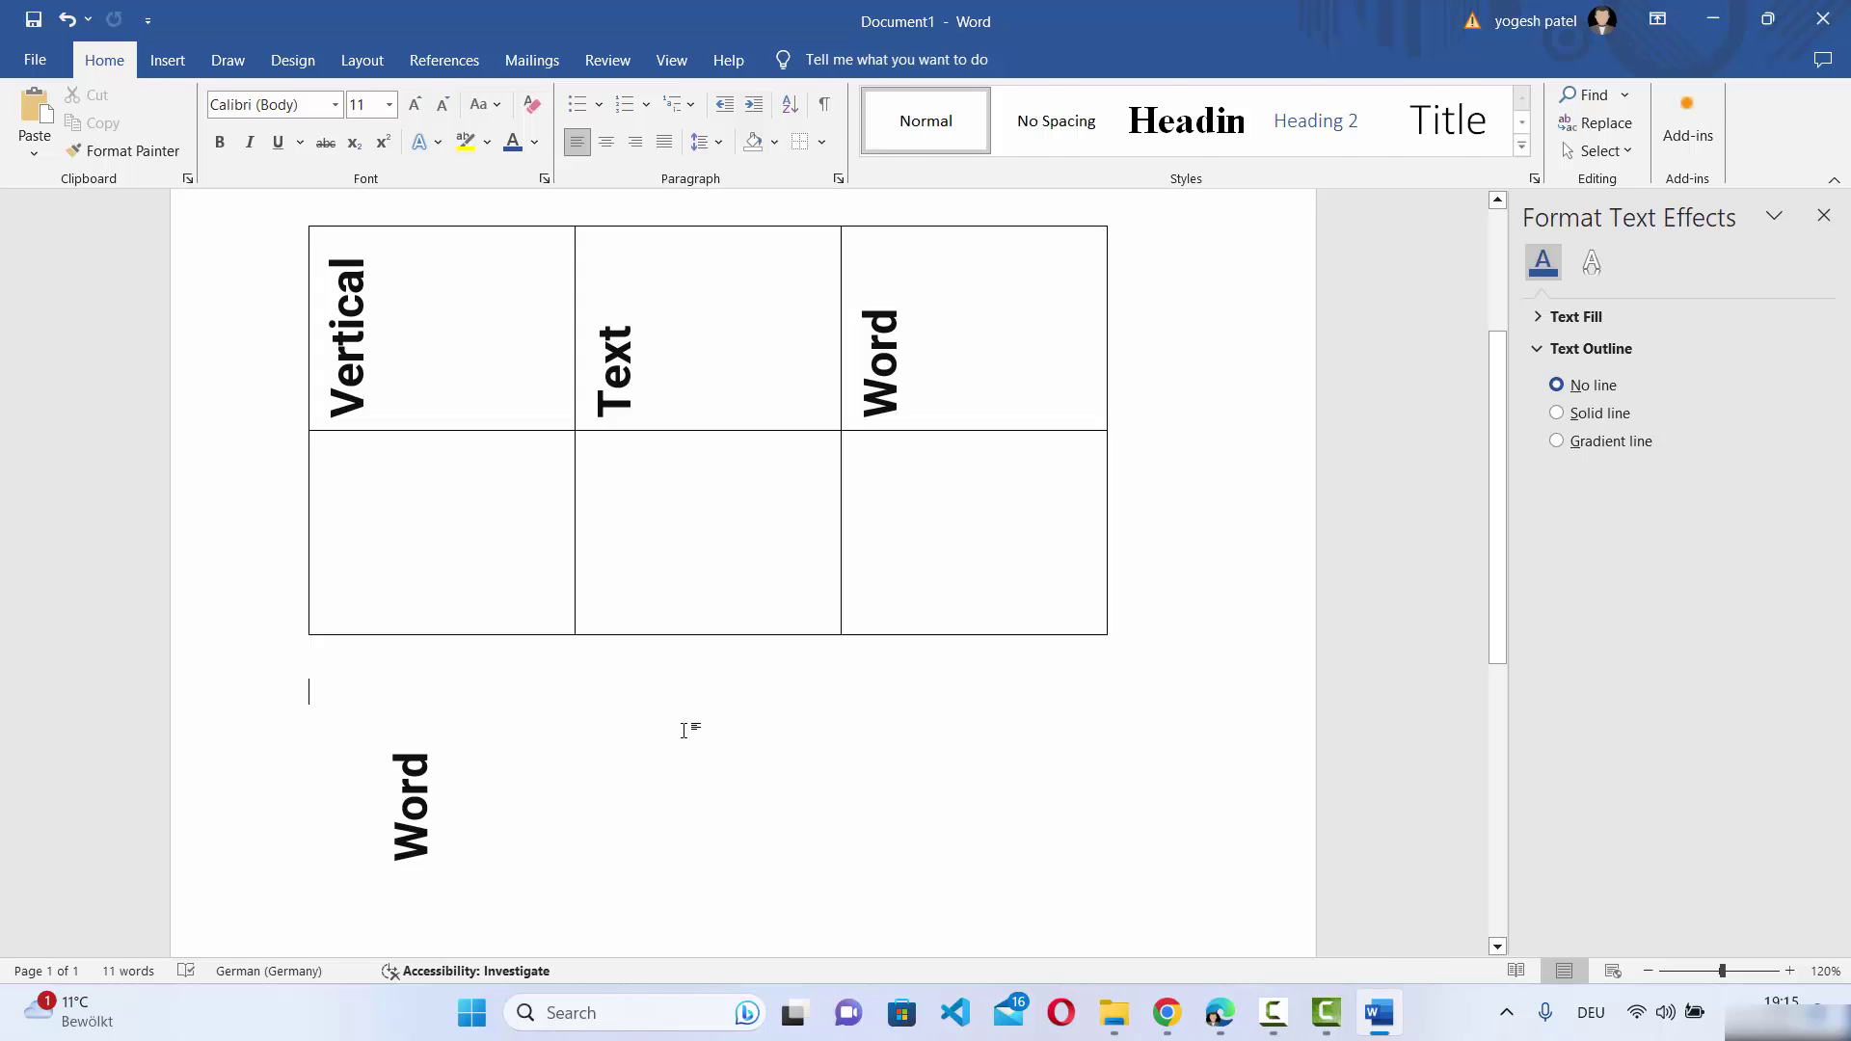
key(ctrl+z)
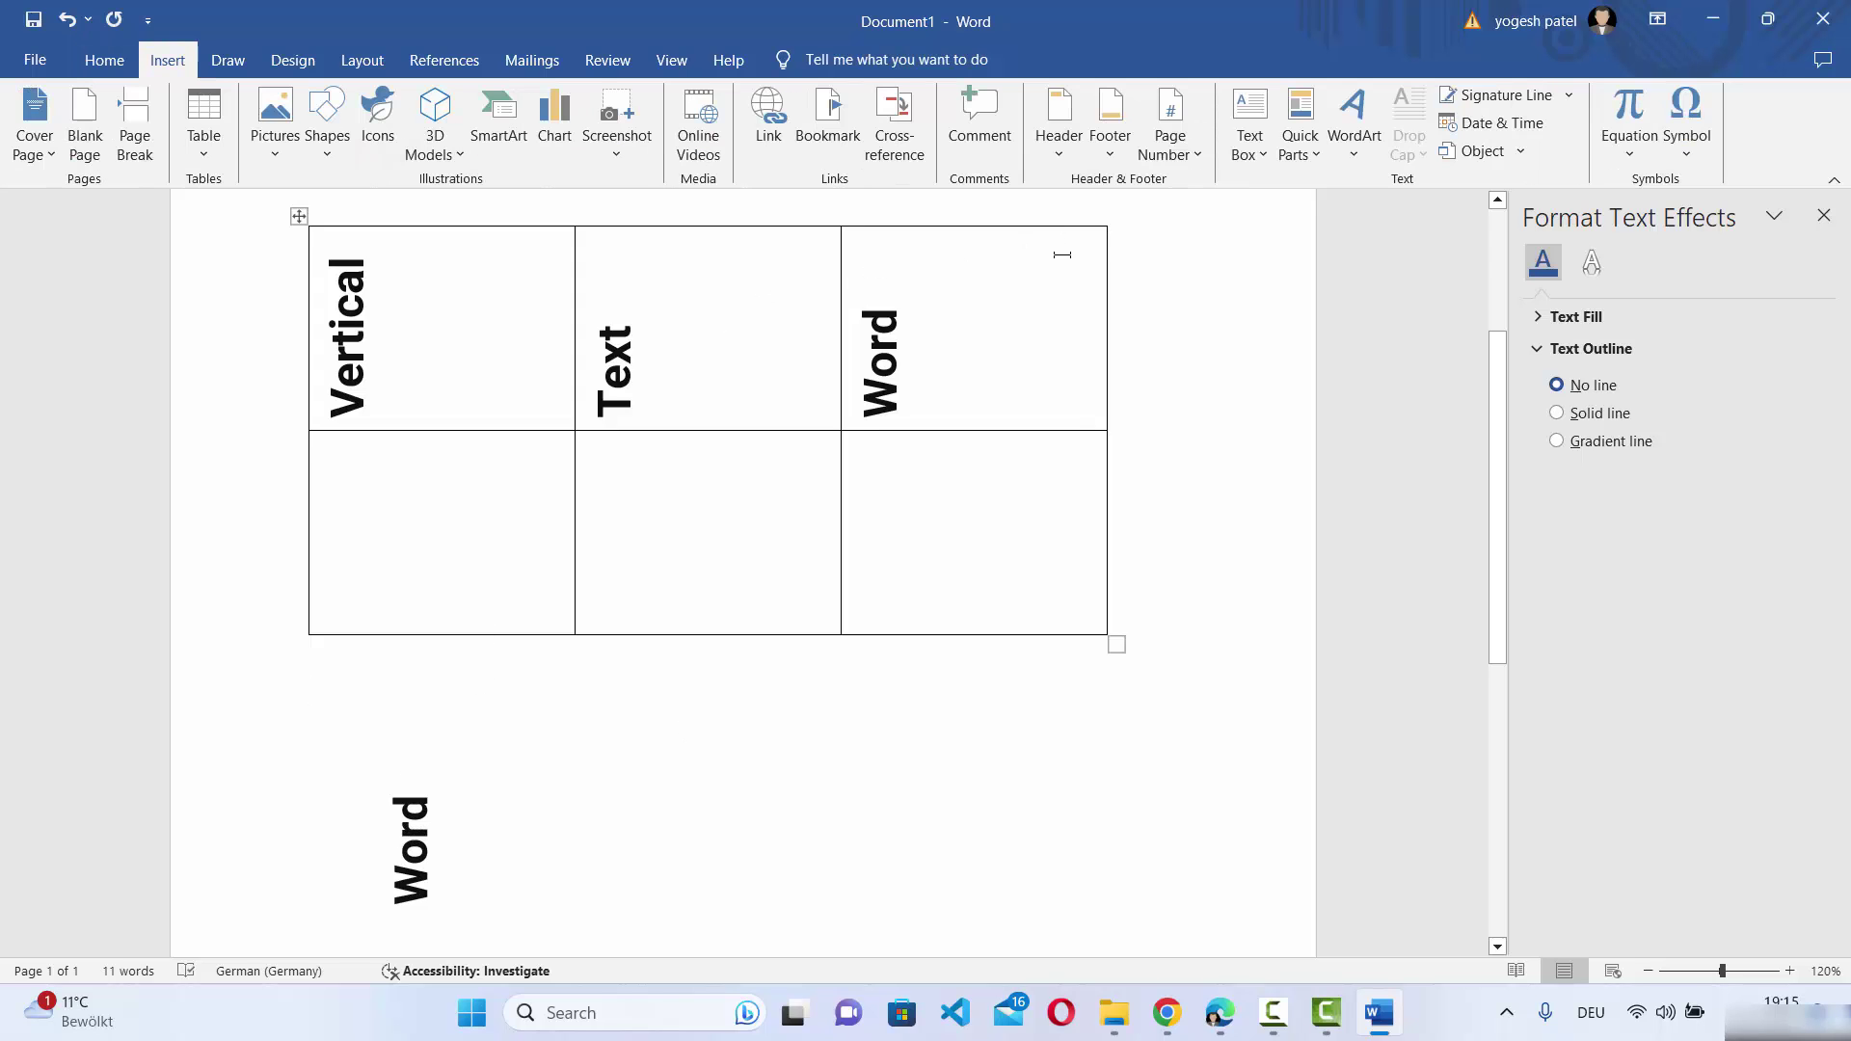
Draw a second text box under the table, paste 'Word', and make it slightly taller
click(1267, 154)
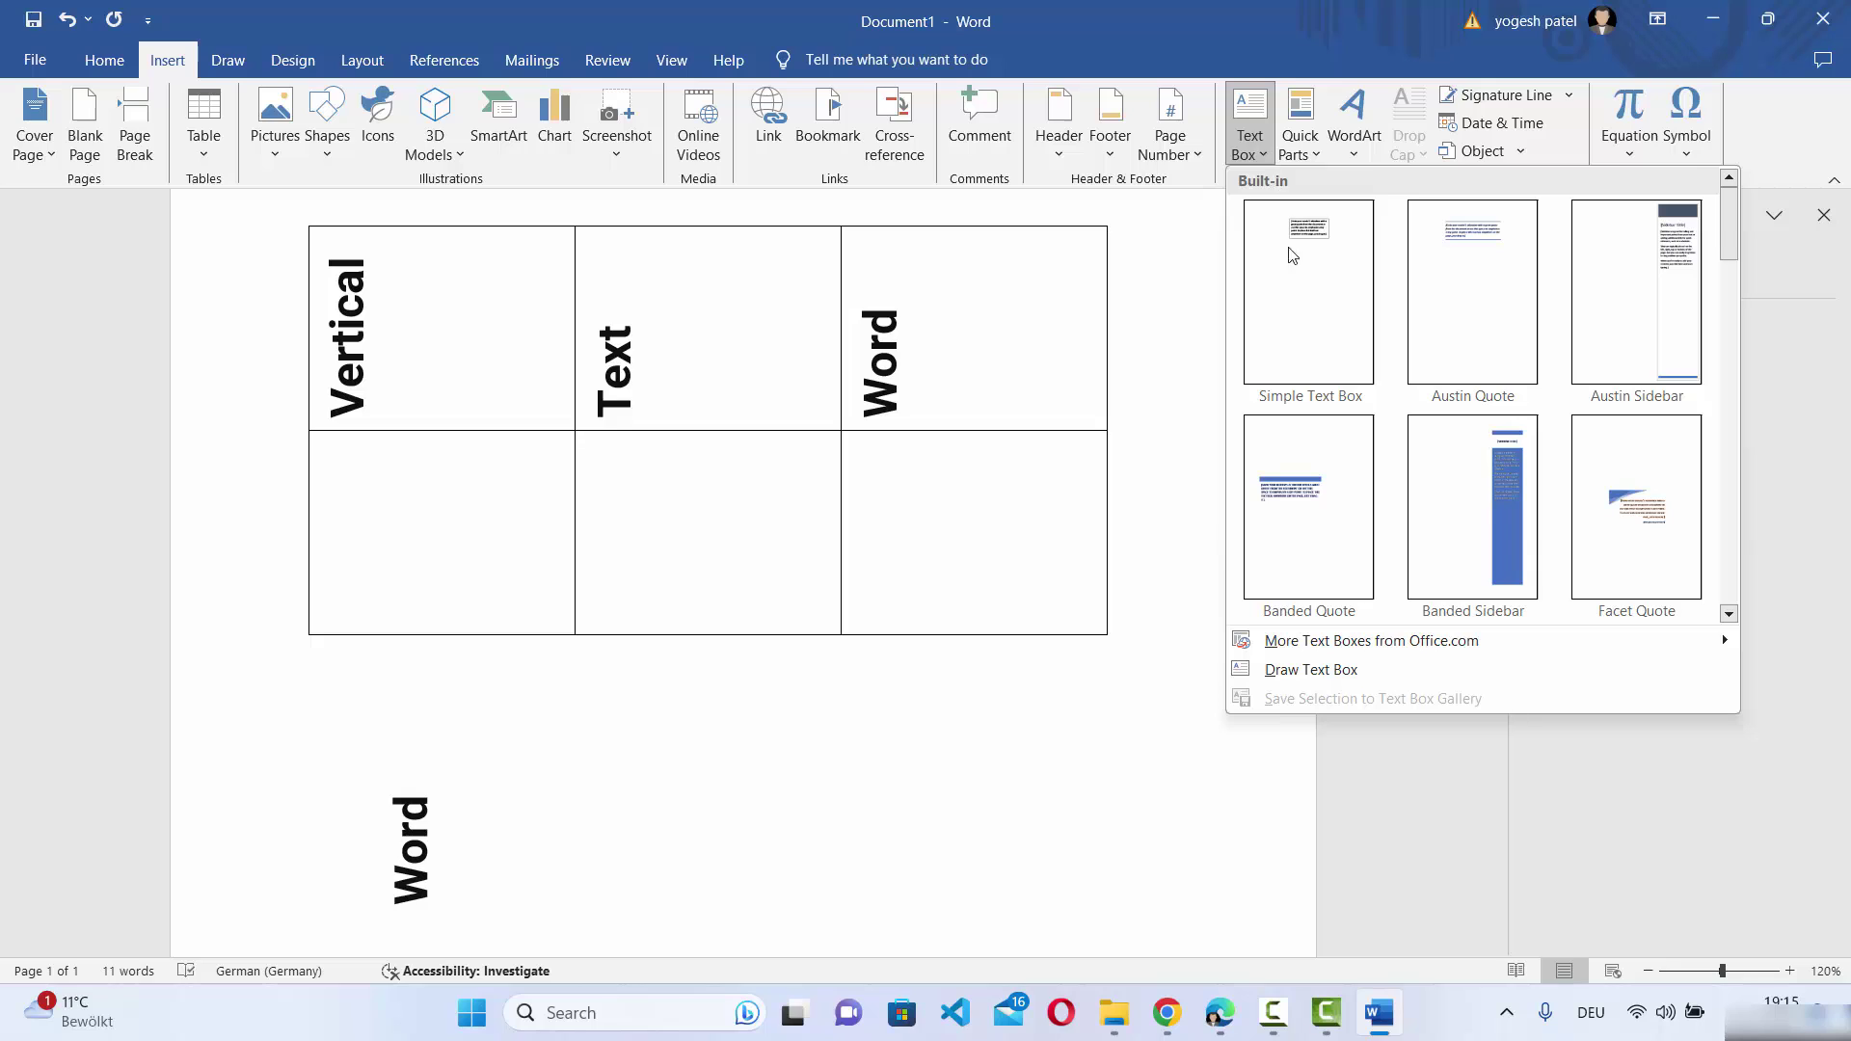
click(1278, 675)
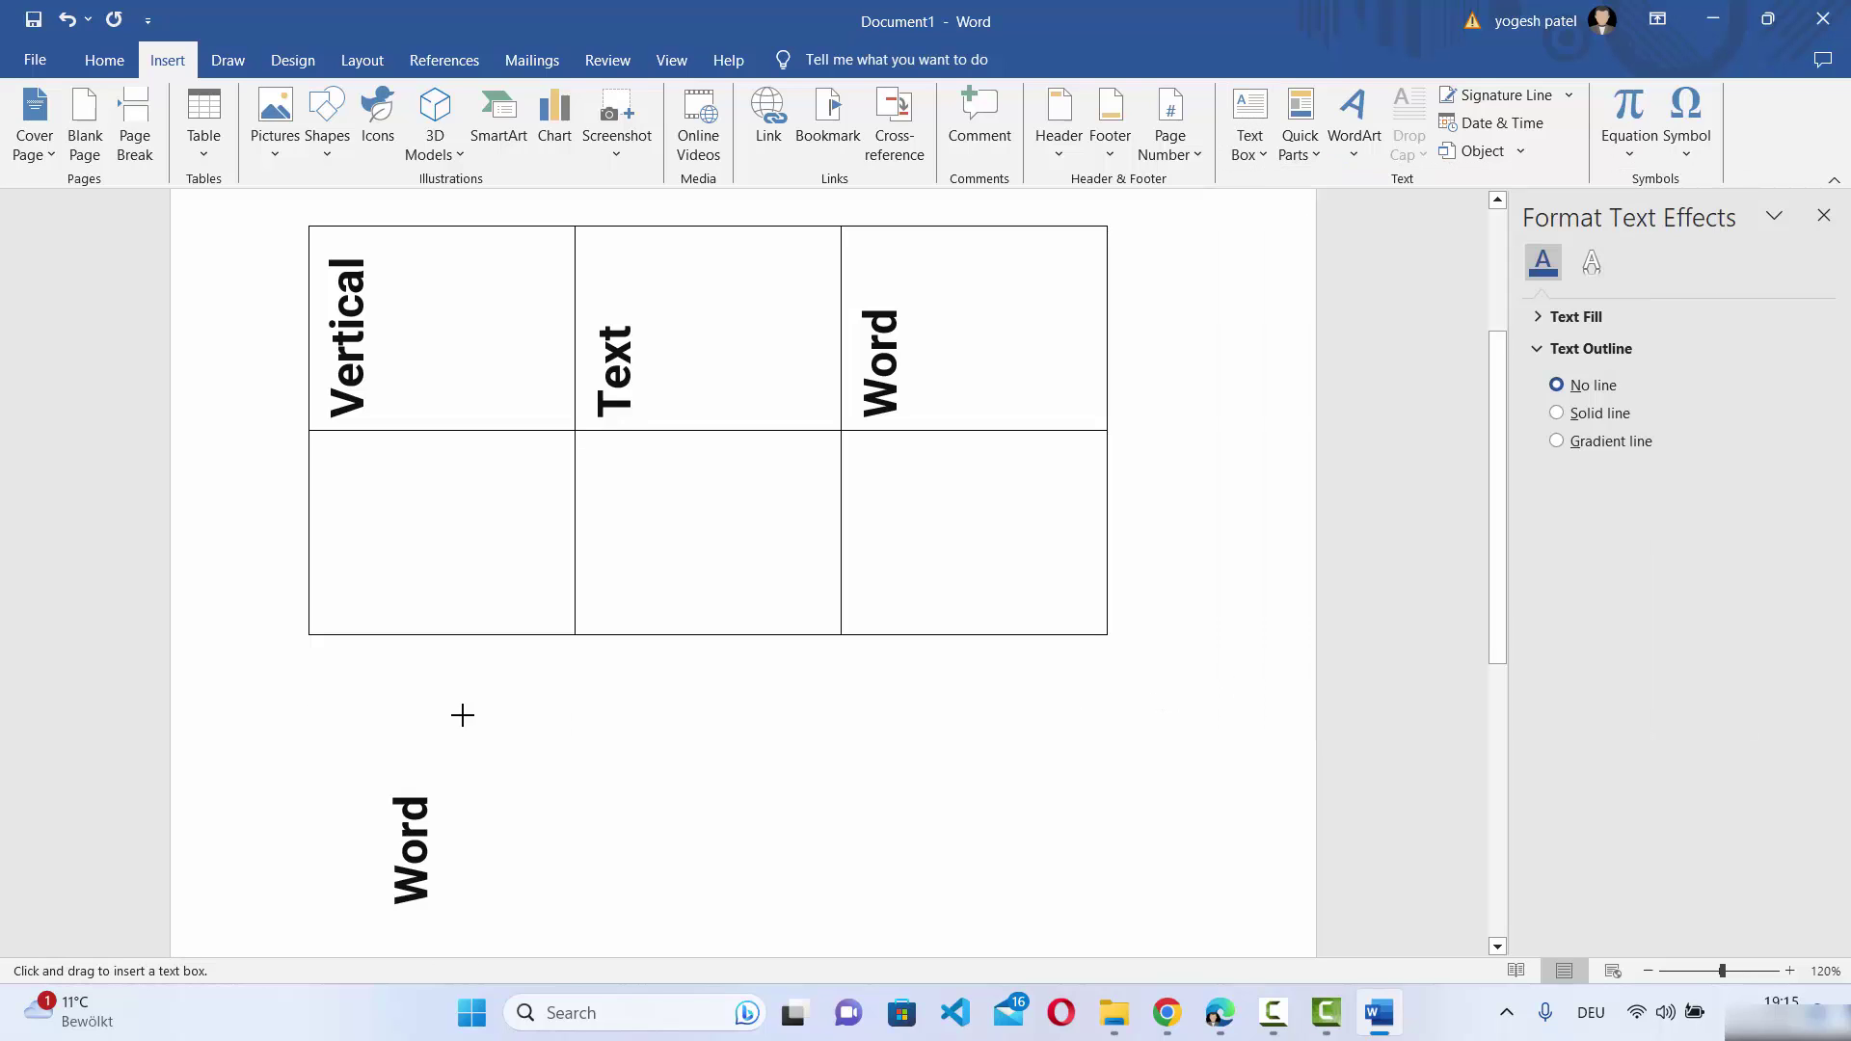
drag(309, 685, 566, 741)
text(Word)
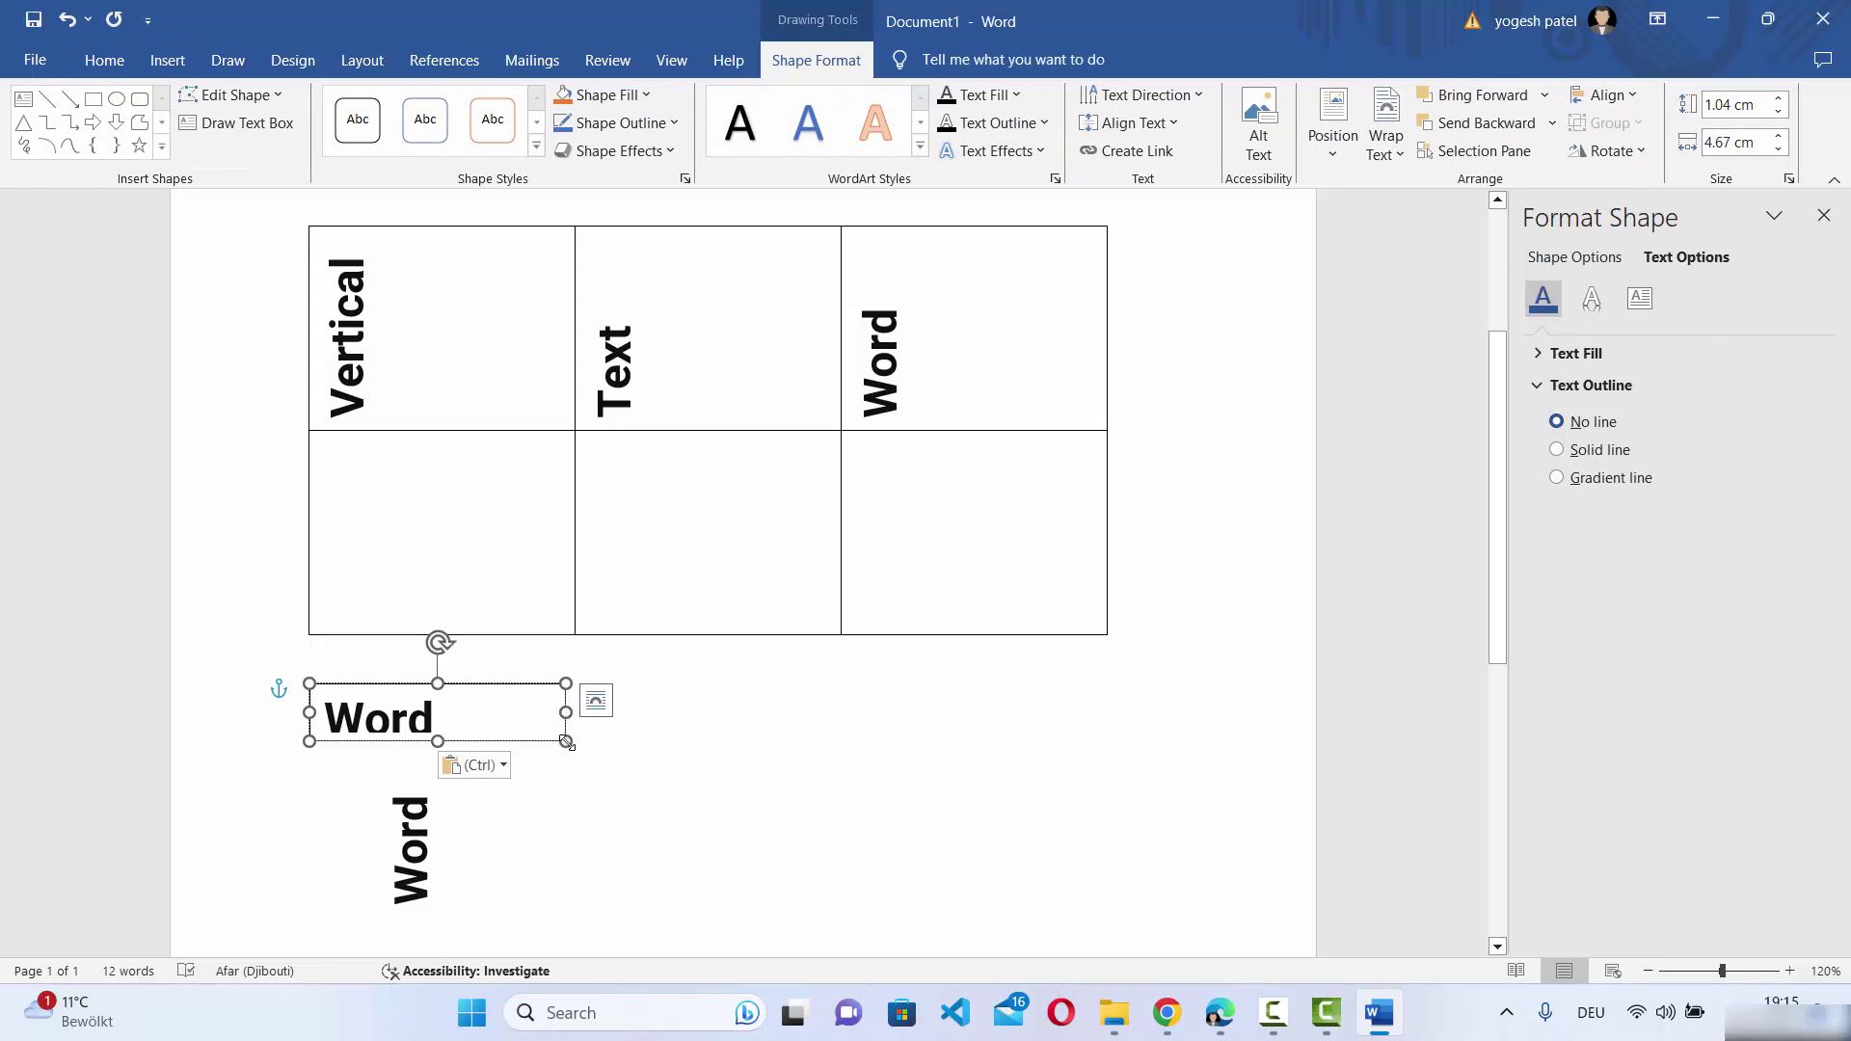
drag(566, 741, 568, 760)
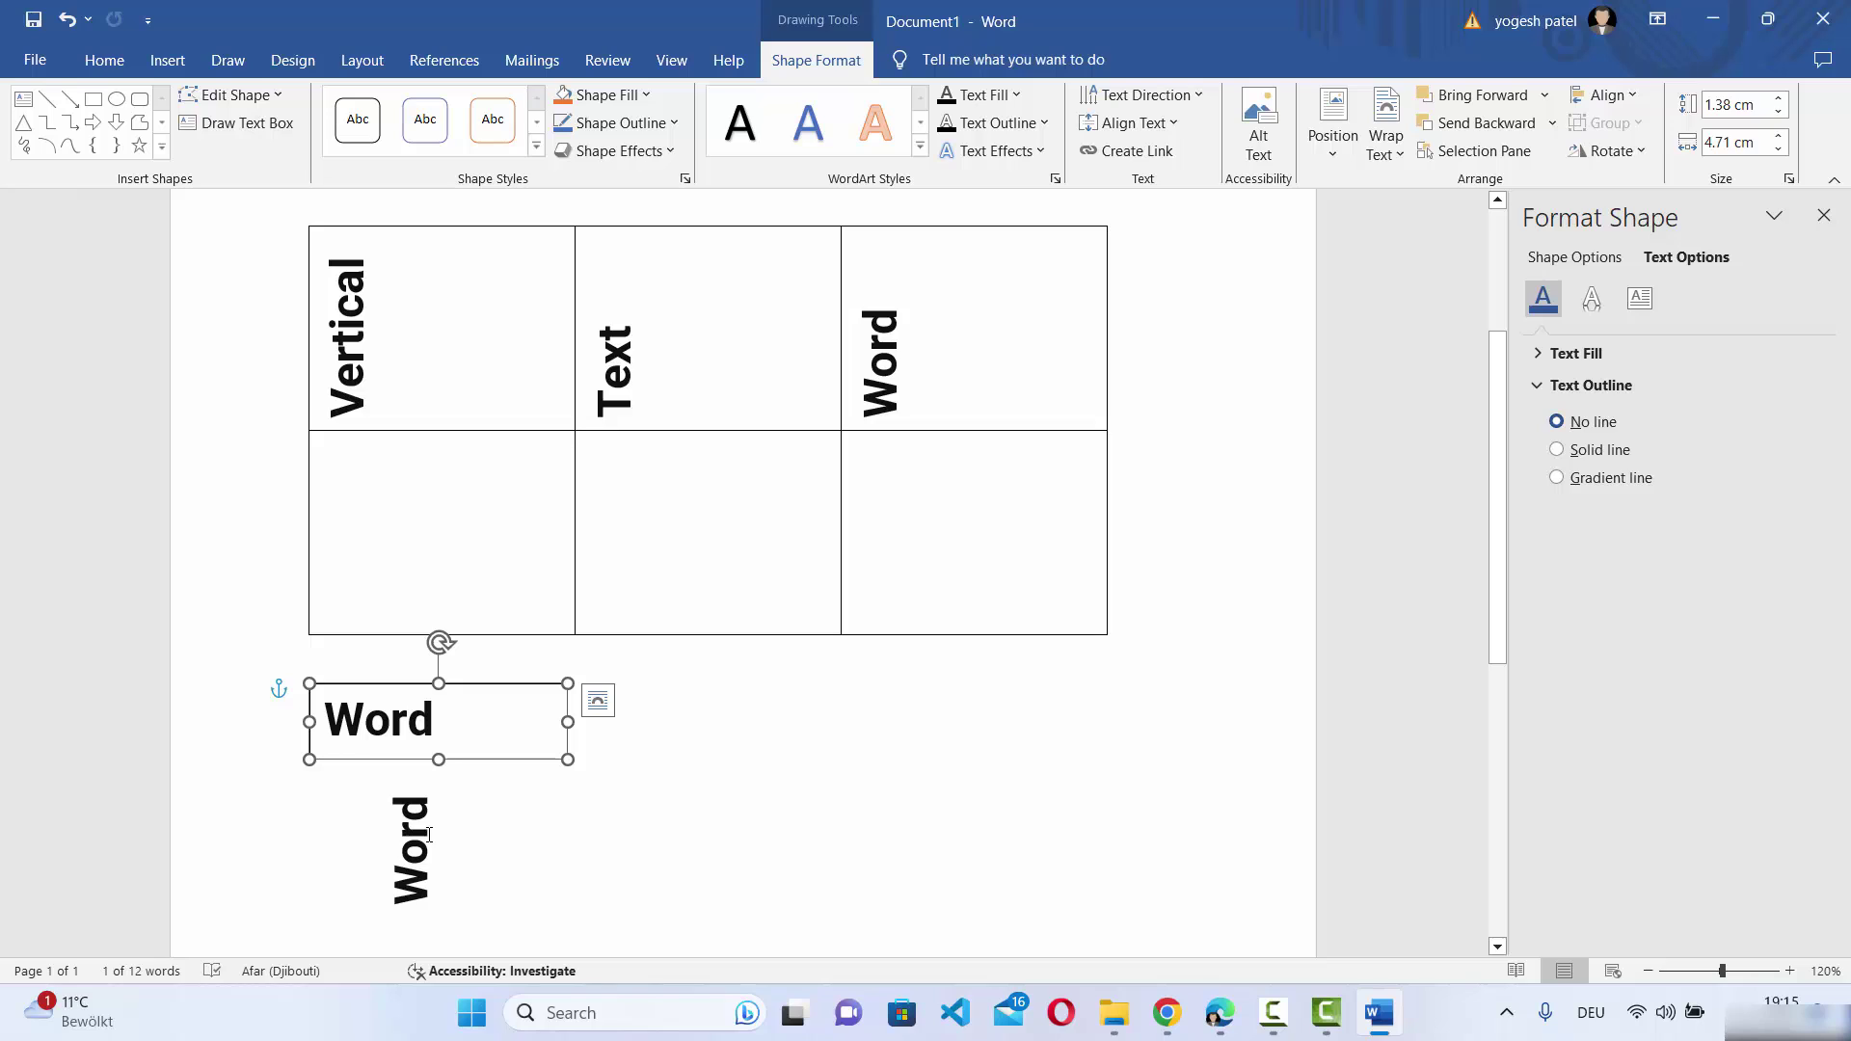
Narrow the second text box and lengthen it so W, o, r, d stack one per line
drag(570, 722, 345, 875)
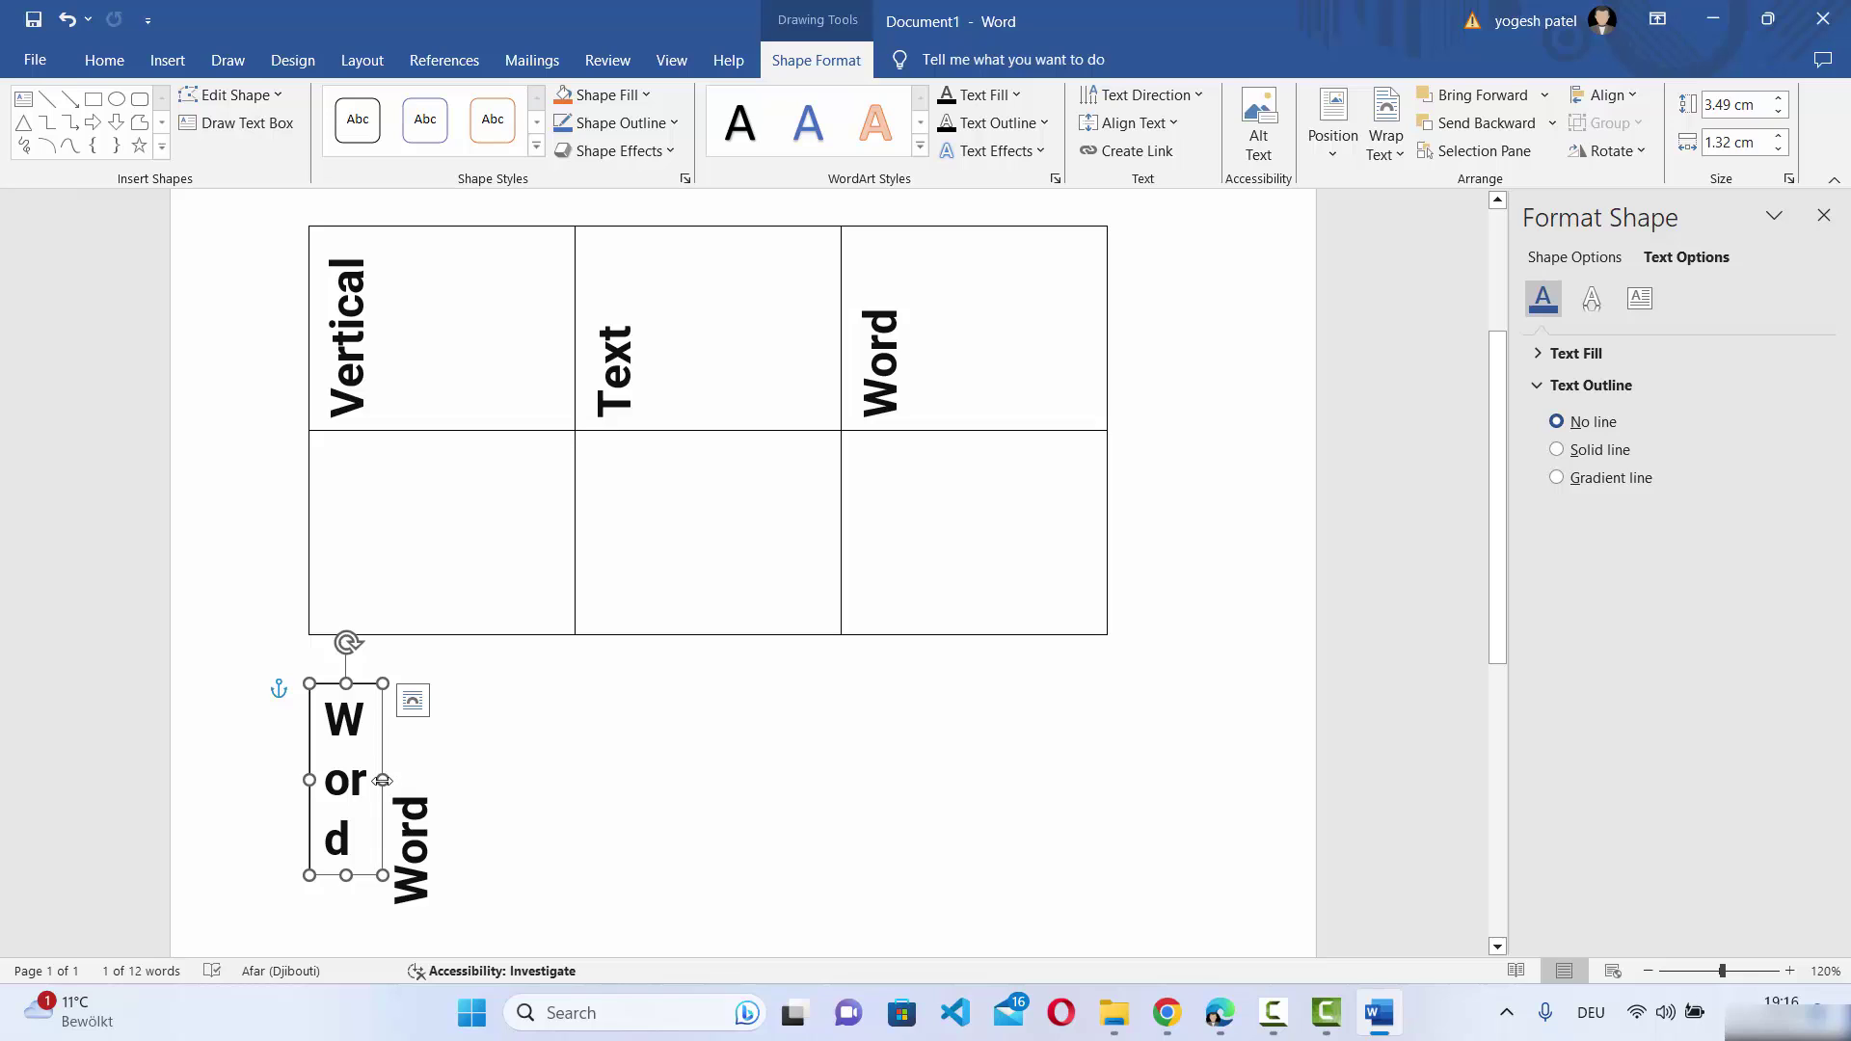
drag(386, 781, 370, 781)
drag(335, 879, 337, 944)
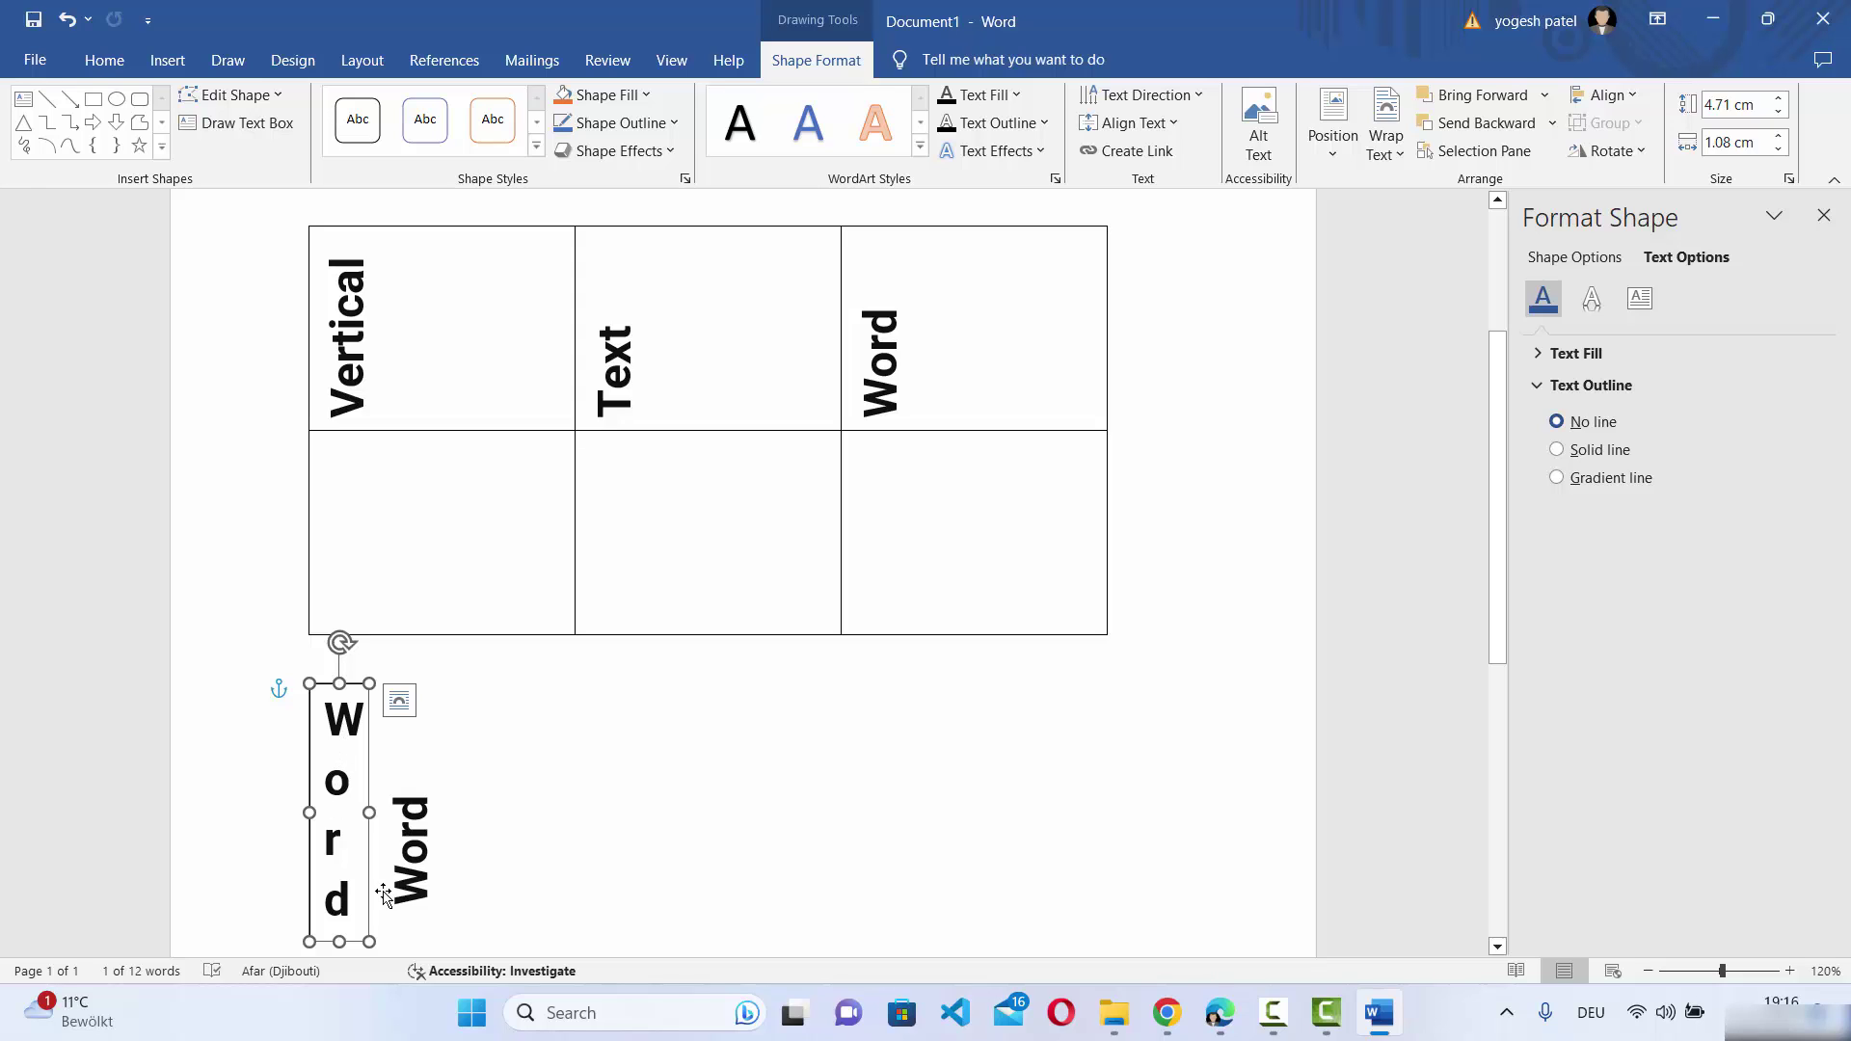
click(518, 785)
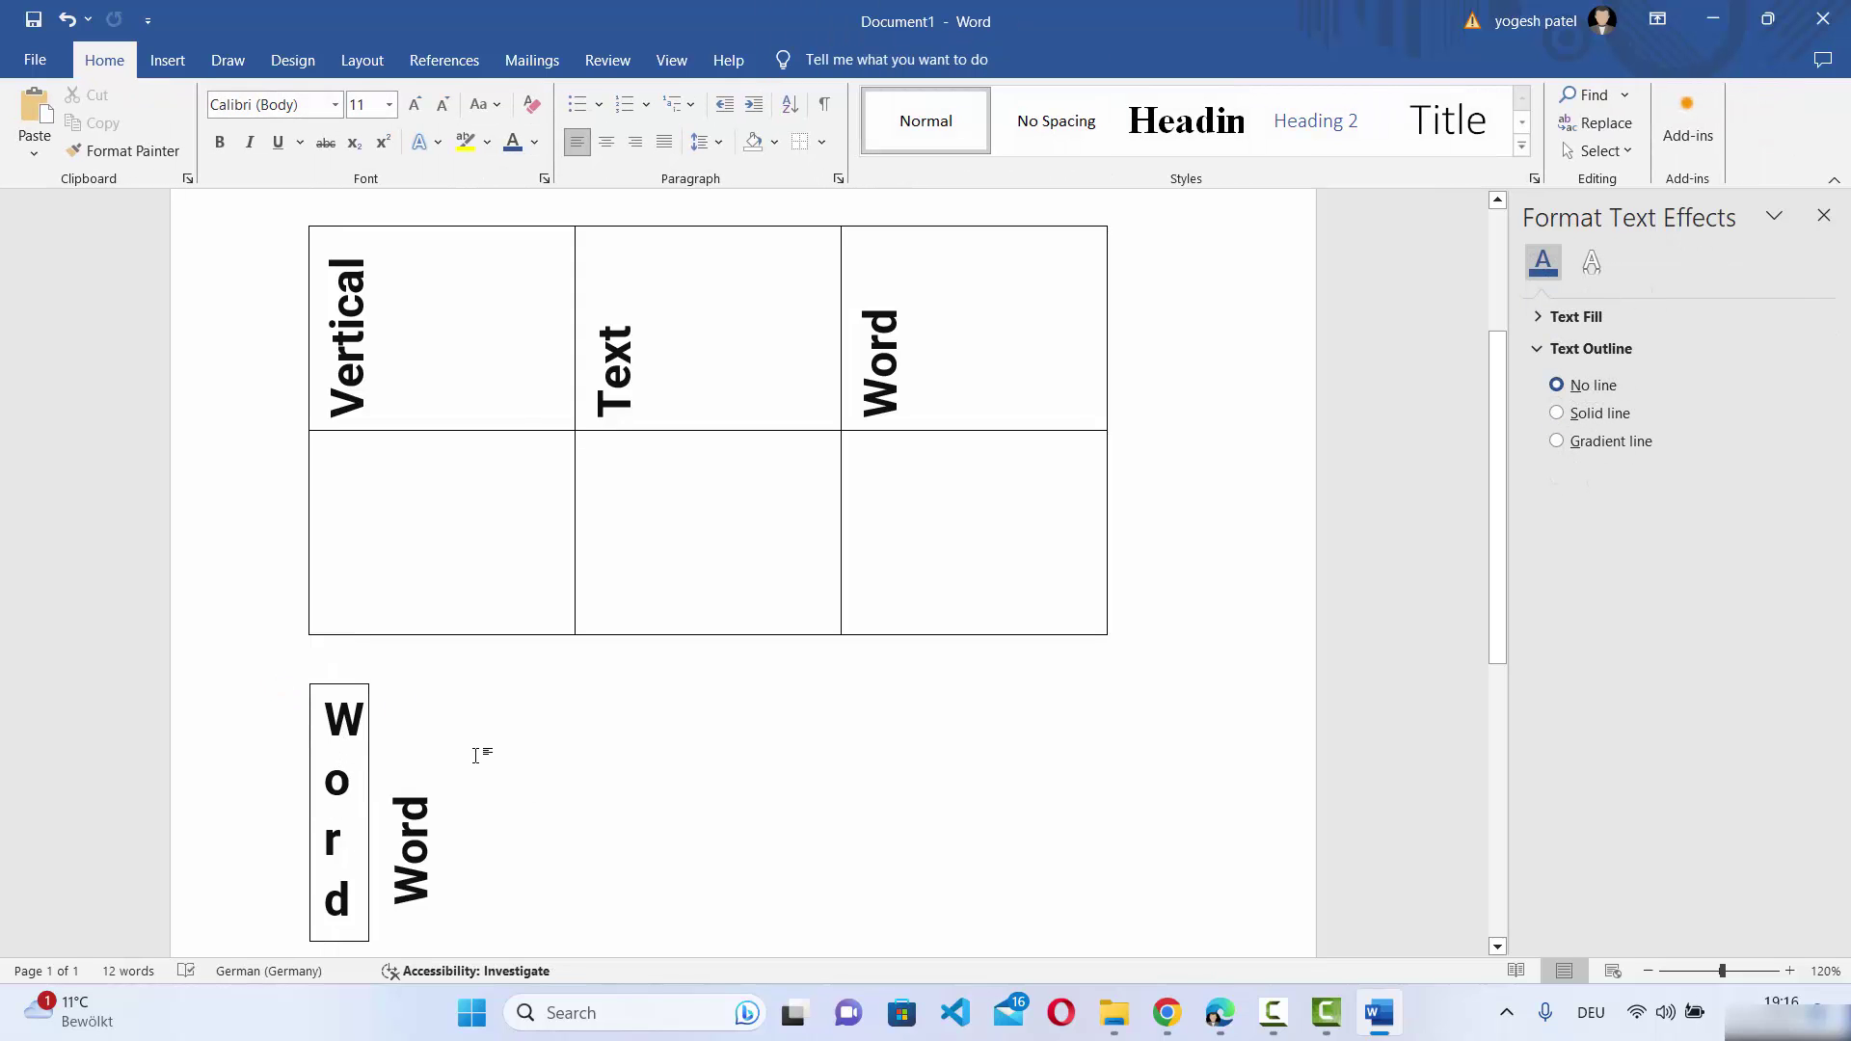